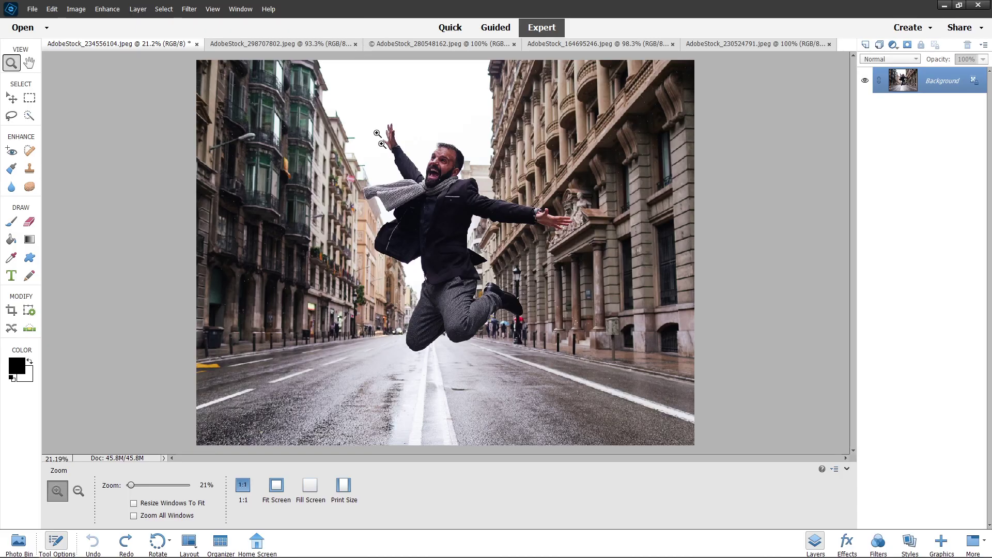
left_click(255, 46)
left_click(401, 46)
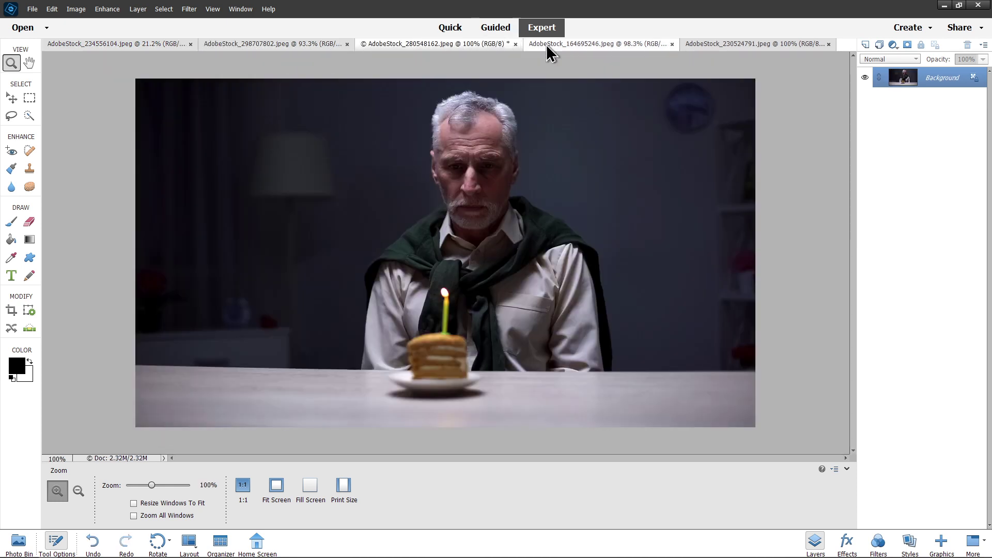
left_click(552, 48)
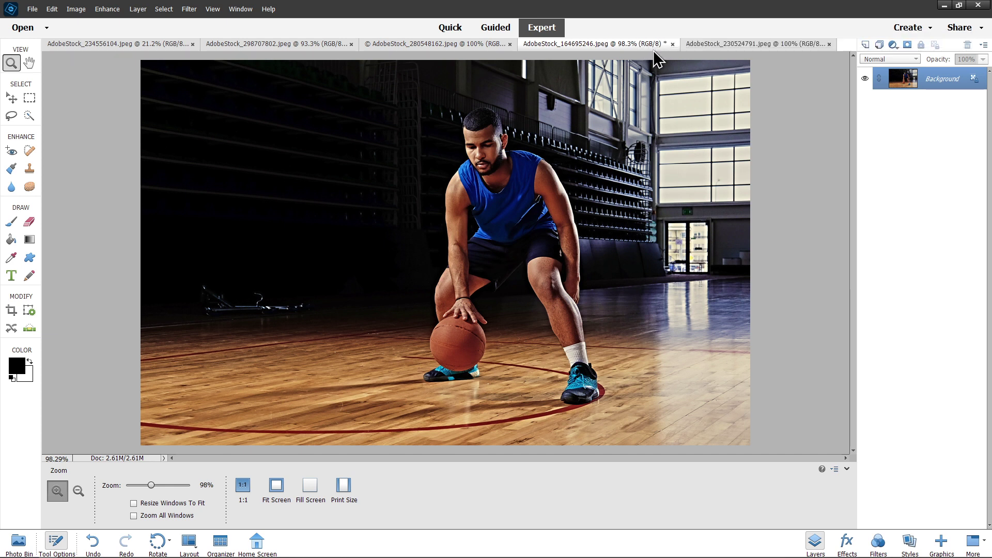
left_click(695, 47)
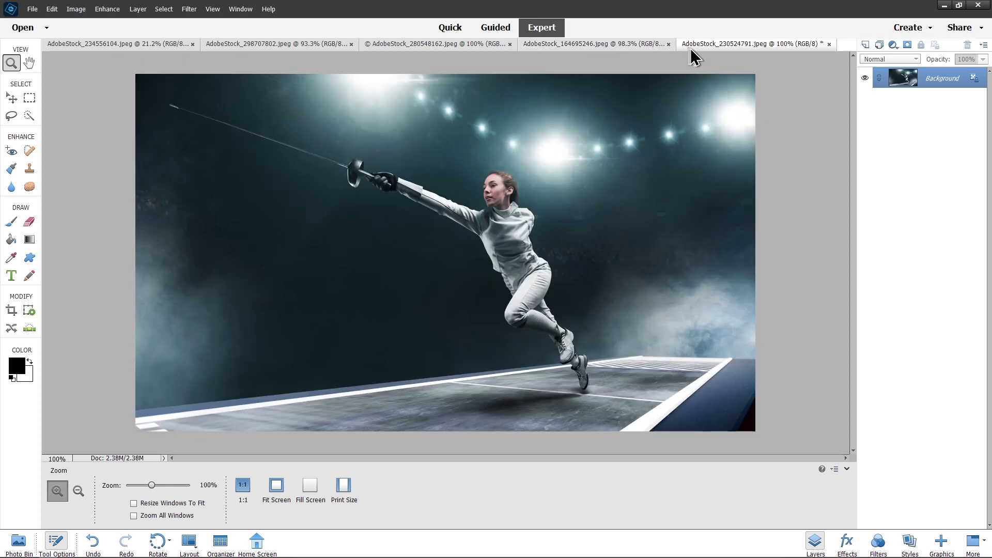
left_click(137, 46)
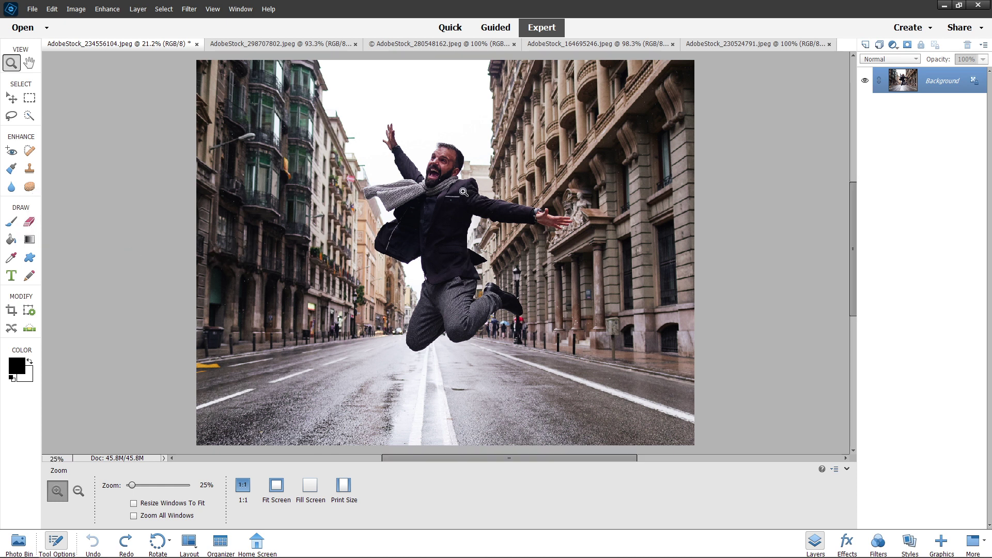
Zoom in on the jumping man's face, stepping through 50% and 100% up to 200%
left_click(479, 197)
left_click(441, 203)
left_click(443, 209)
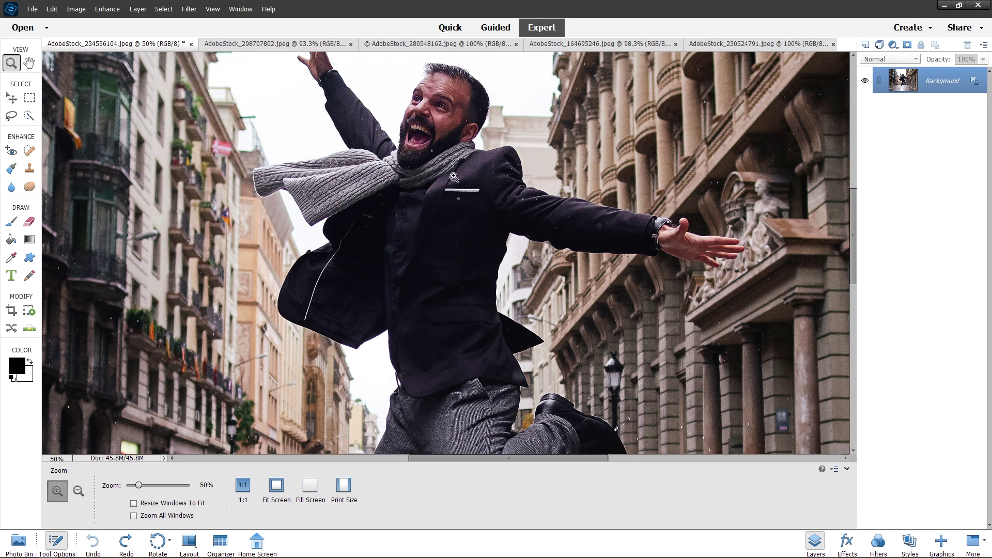
scroll(475, 170, "up", 3)
scroll(491, 148, "up", 2)
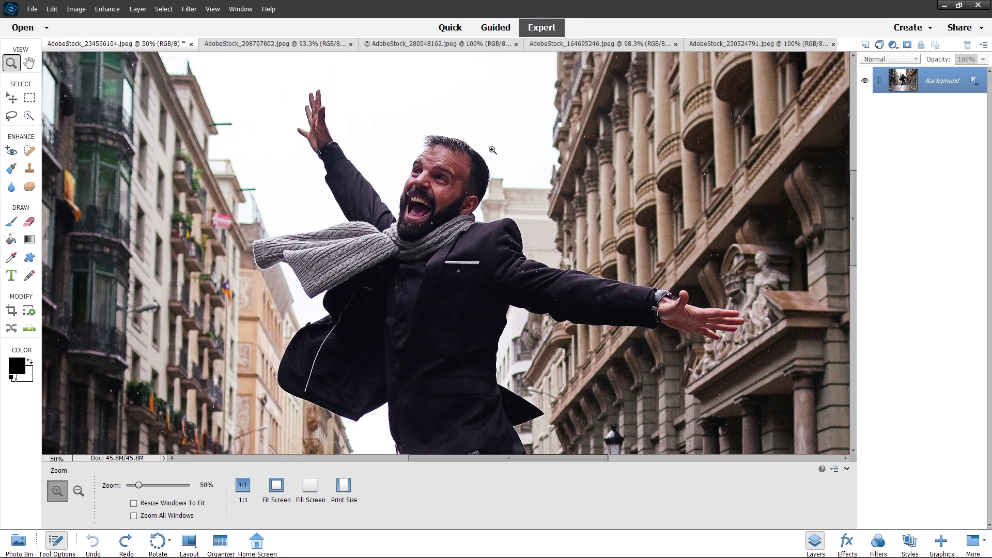
left_click(460, 180)
left_click(460, 180)
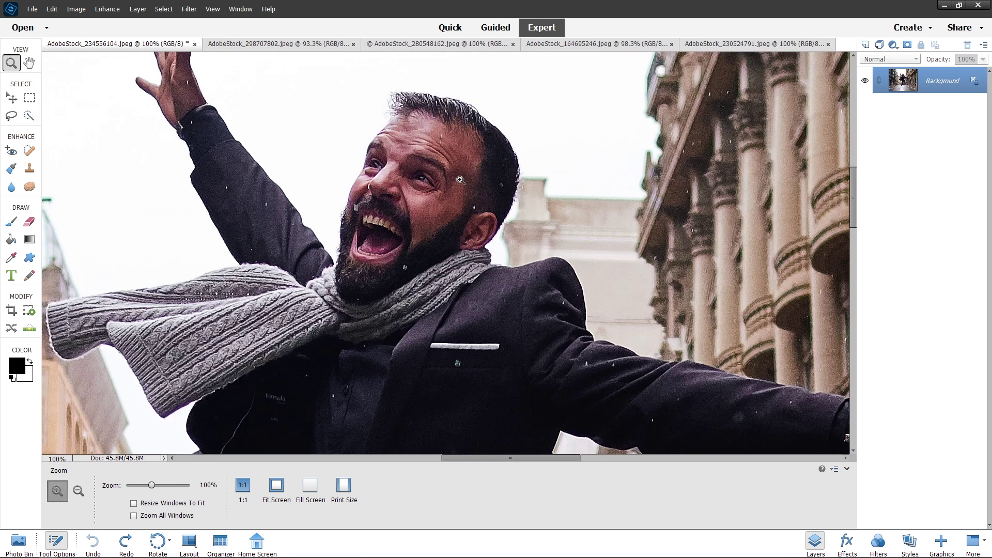
left_click(460, 180)
scroll(461, 180, "up", 2)
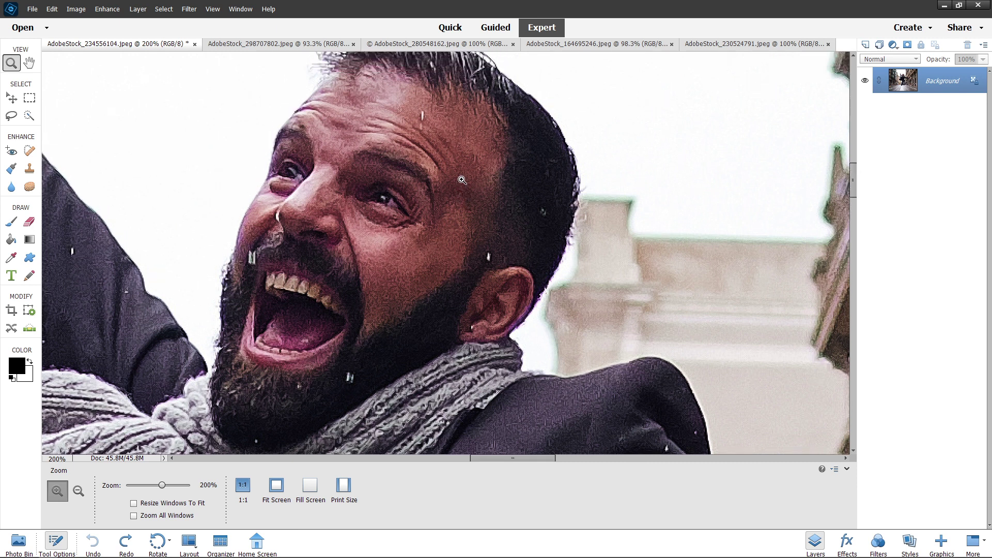
scroll(461, 179, "up", 3)
scroll(462, 180, "down", 1)
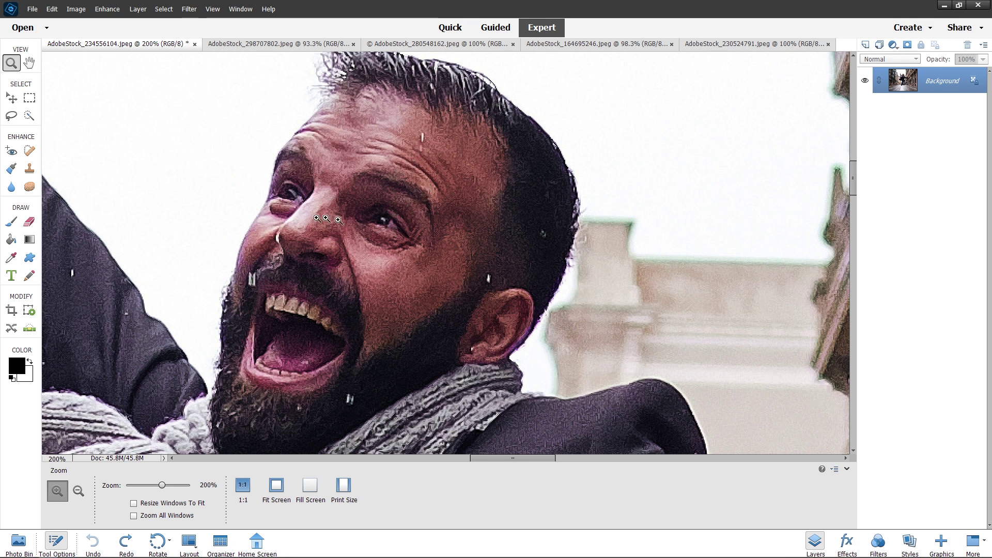
Return to actual 100% size and pan over jacket, trousers and street, back to the face
left_click(242, 486)
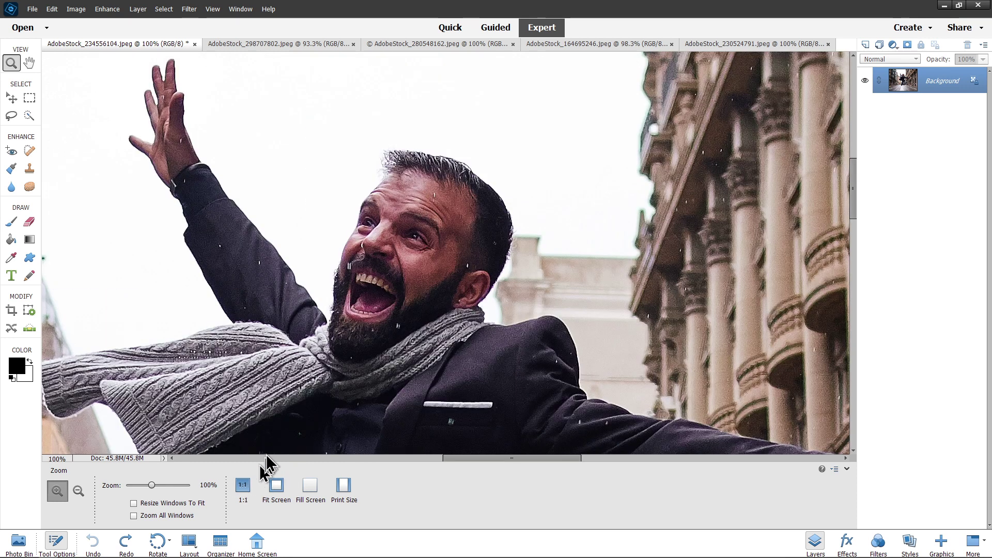
left_click(28, 62)
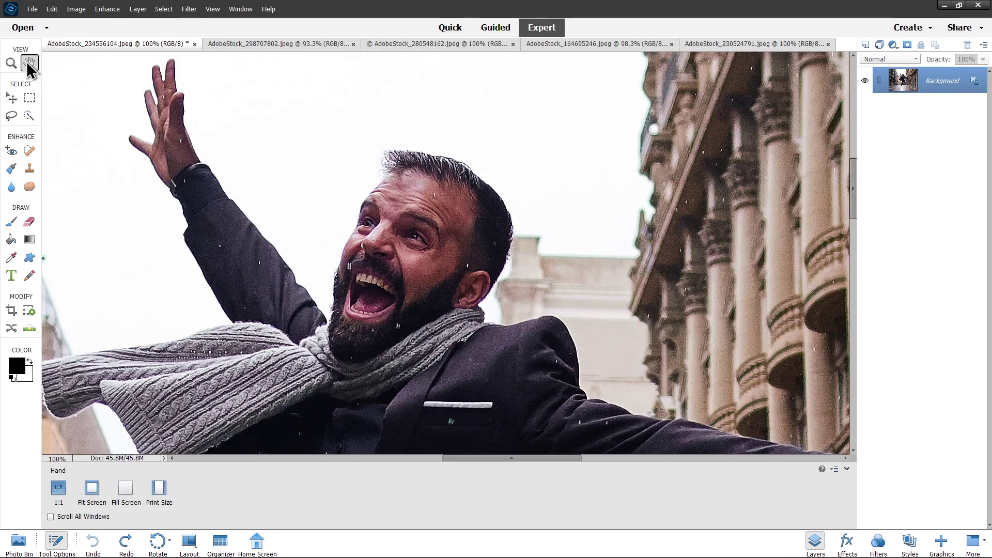
left_click_drag(548, 394, 473, 101)
left_click_drag(449, 288, 429, 133)
left_click_drag(459, 416, 381, 128)
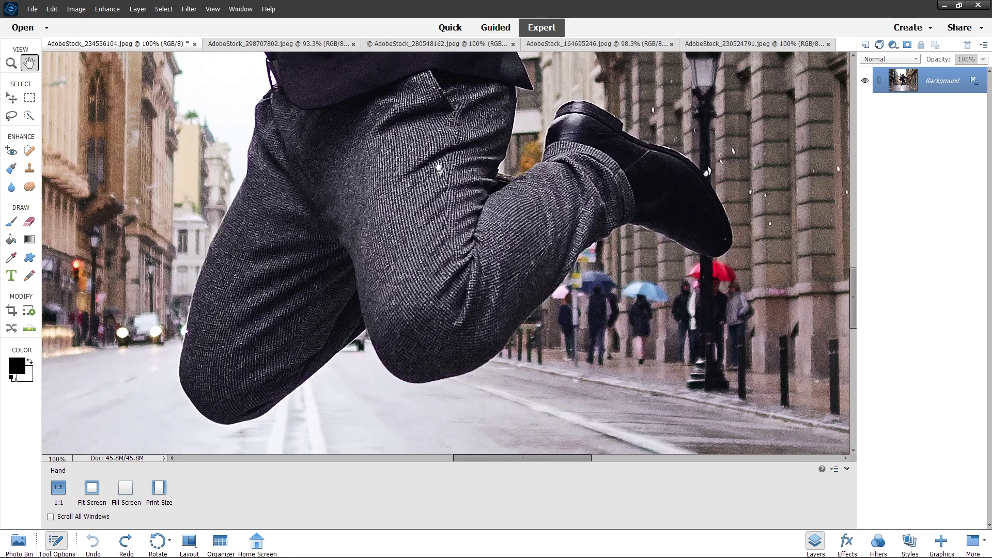
left_click_drag(438, 167, 443, 403)
mouse_move(393, 380)
left_mouse_down()
mouse_move(349, 231)
mouse_move(354, 216)
mouse_move(380, 383)
left_mouse_up()
left_click_drag(341, 142, 331, 289)
left_click_drag(289, 104, 328, 185)
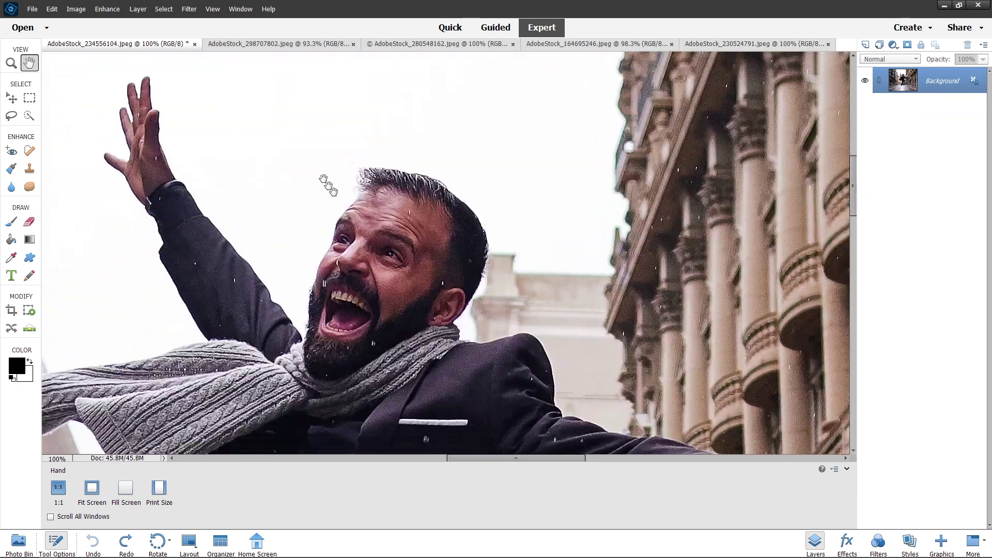
Set Image Size width to 1200 pixels with proportions constrained, giving 1200 × 930 pixels
left_click(80, 10)
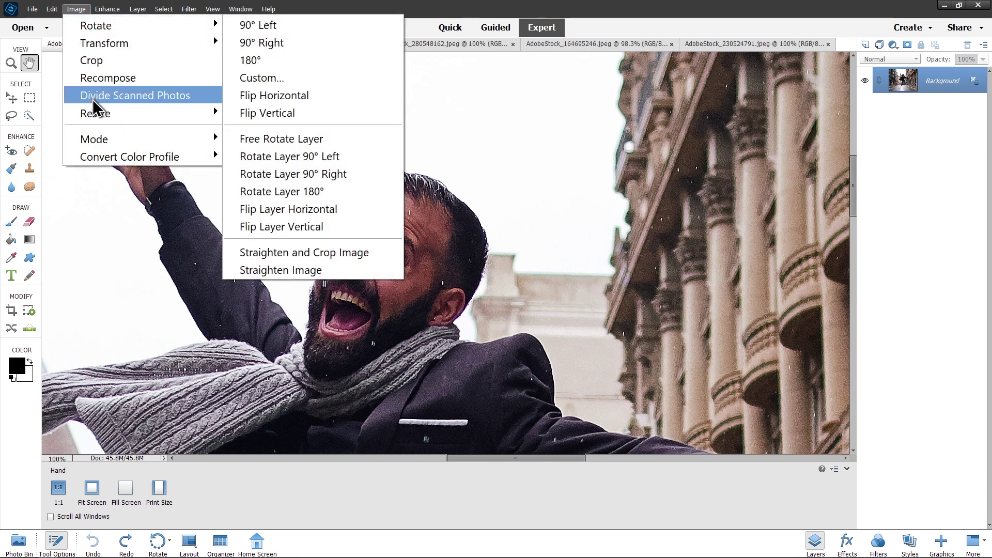
mouse_move(99, 115)
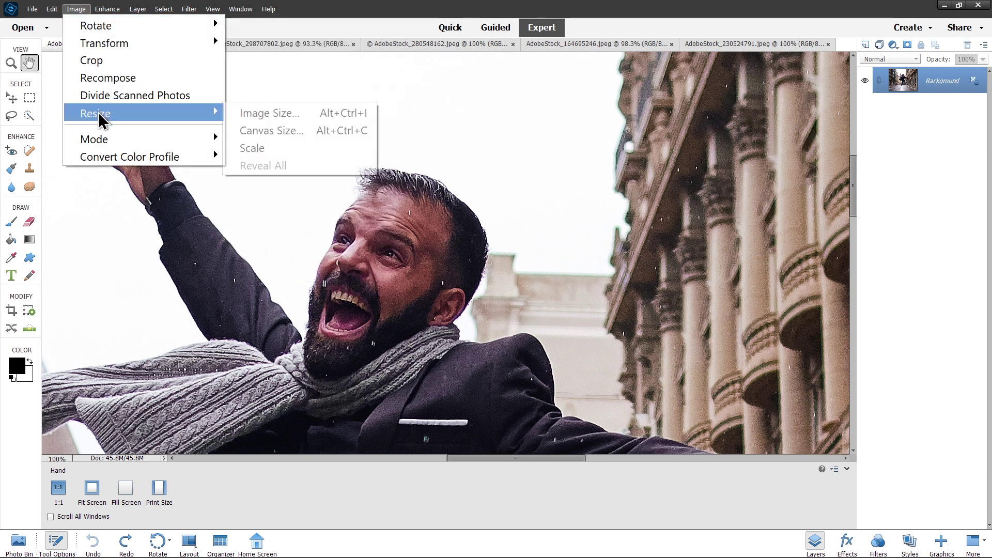
left_click(261, 112)
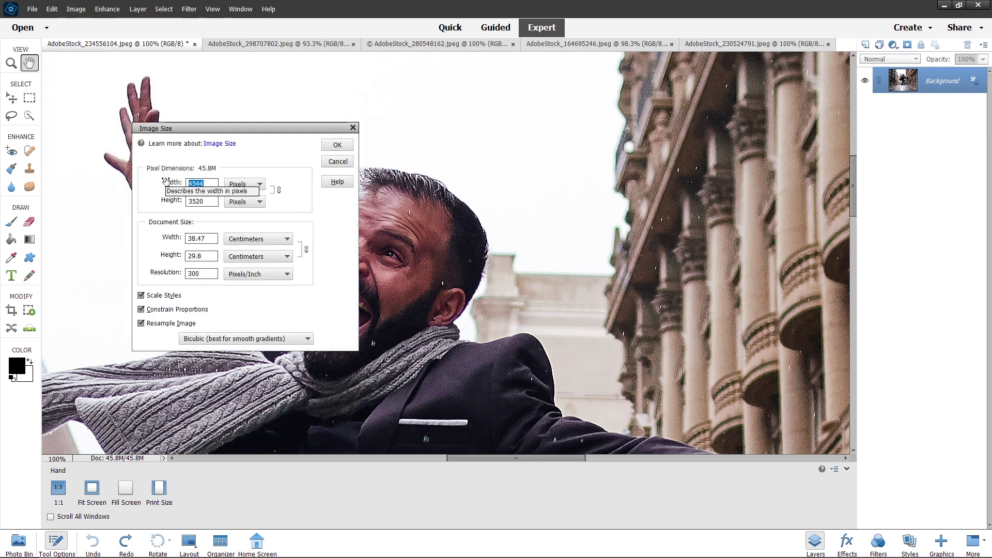
type("1200")
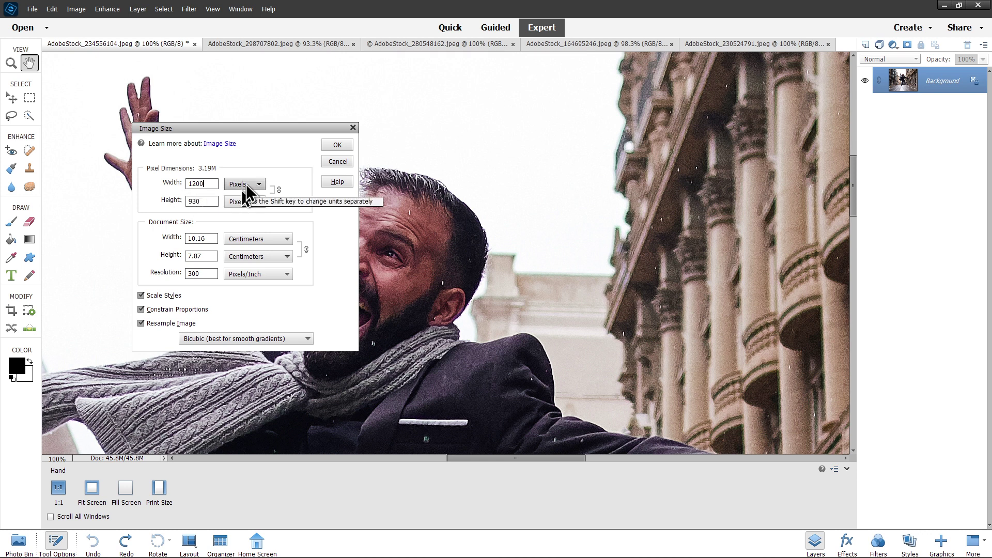
left_click(335, 146)
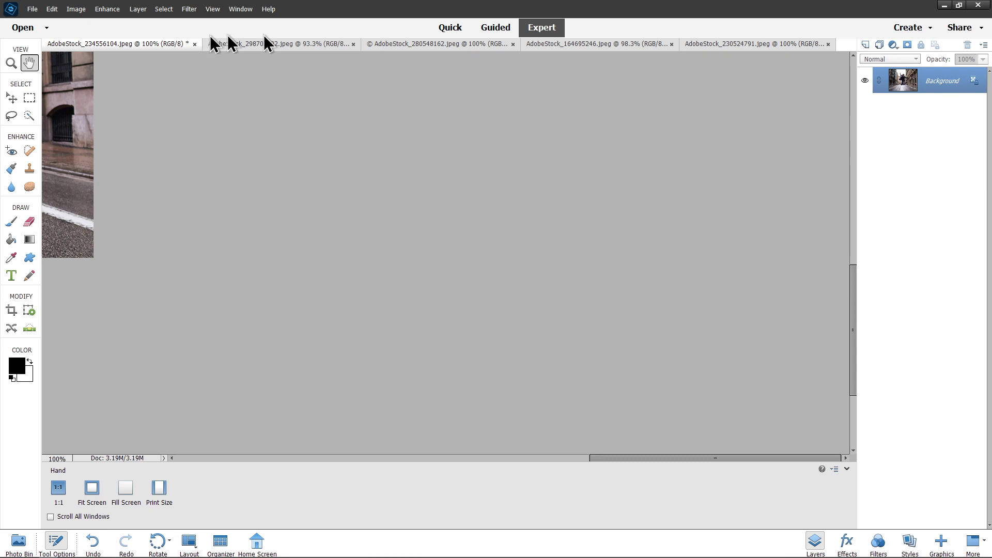
left_click(446, 30)
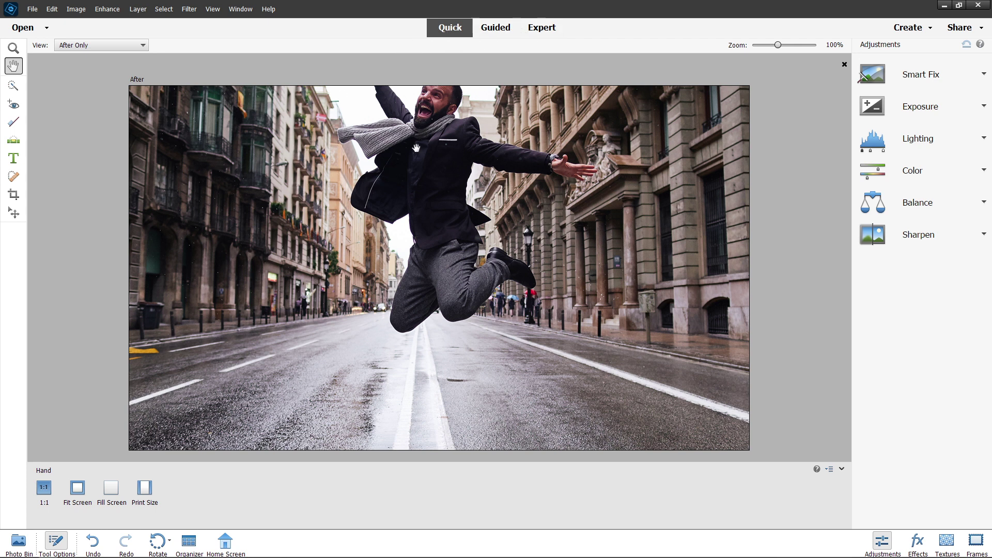
left_click_drag(391, 152, 399, 166)
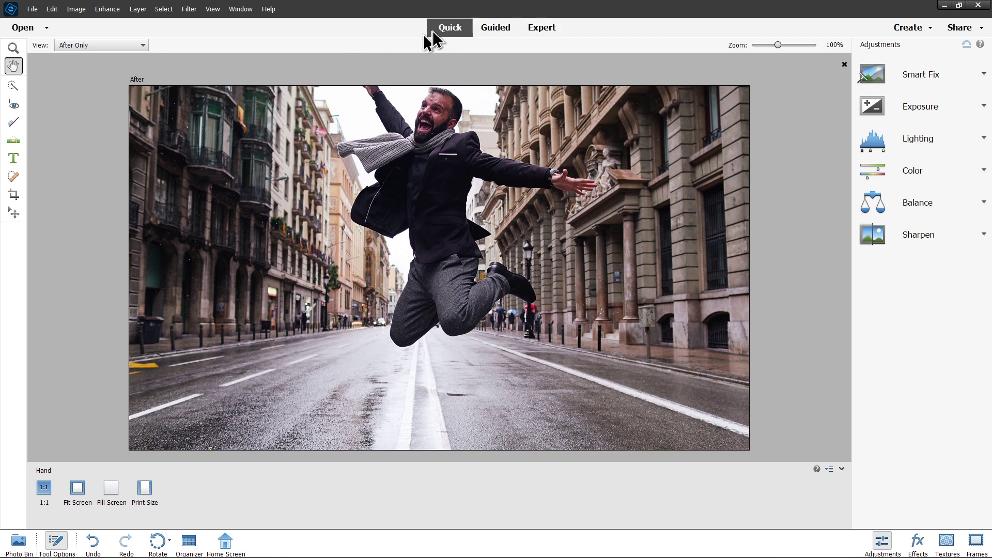
left_click(534, 31)
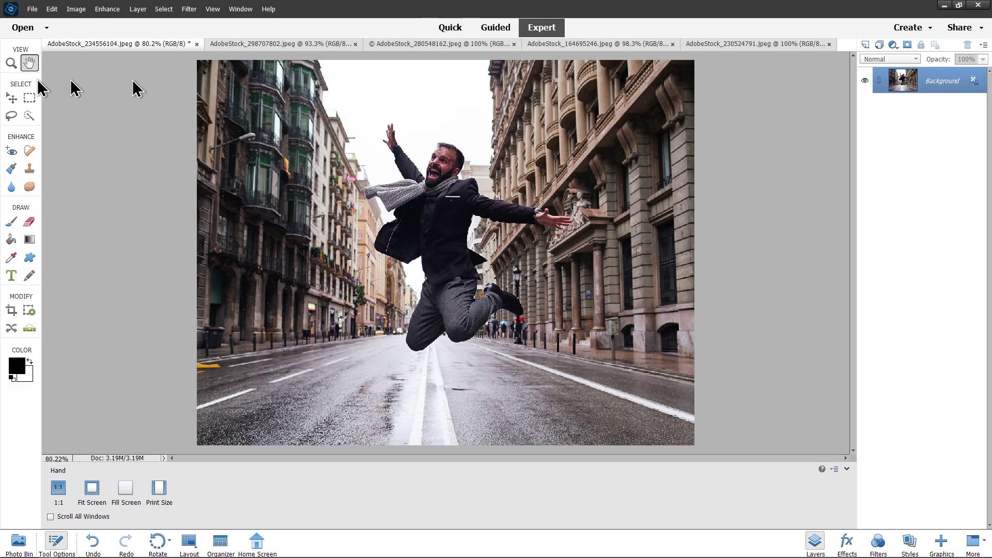
left_click(12, 64)
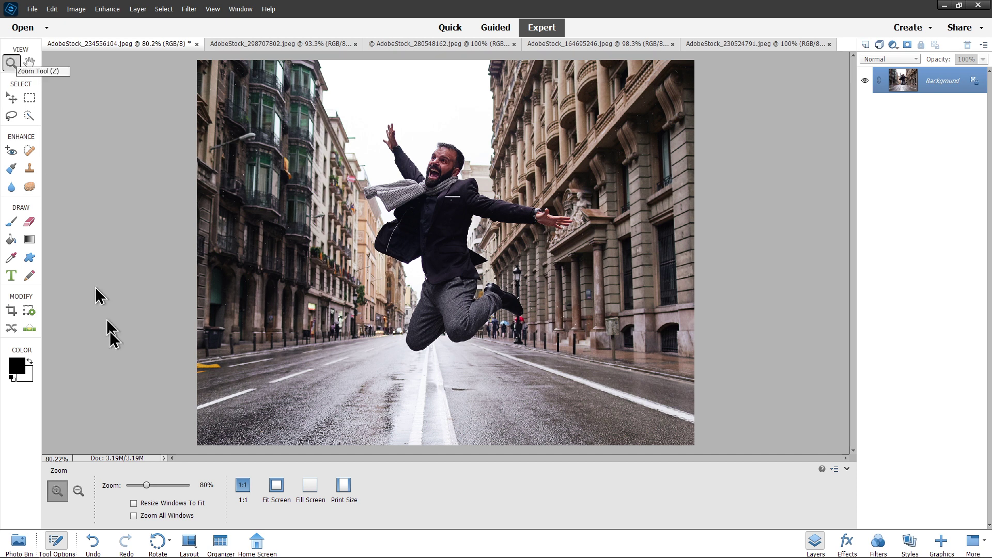
left_click(242, 485)
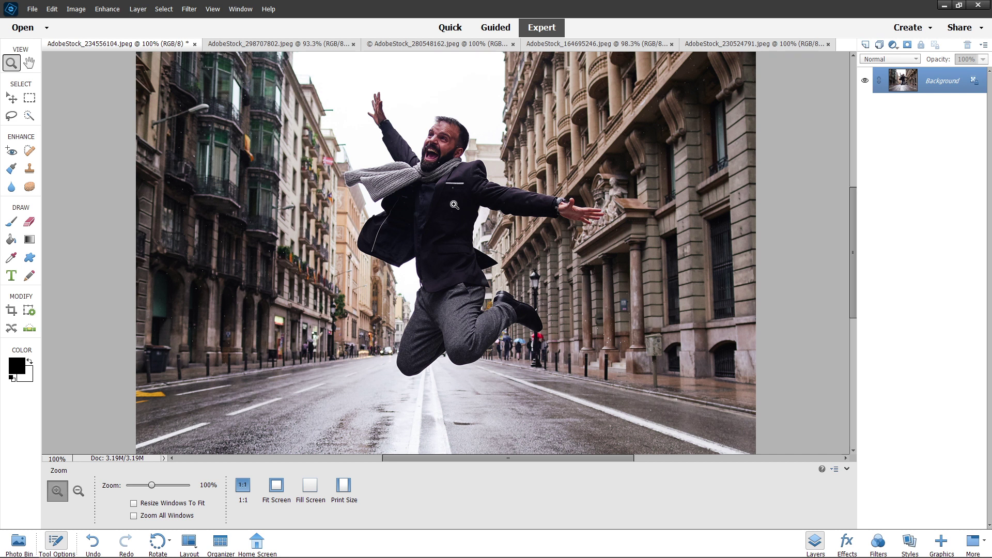
scroll(454, 207, "up", 5)
scroll(468, 265, "down", 2)
scroll(468, 265, "down", 4)
scroll(468, 264, "up", 2)
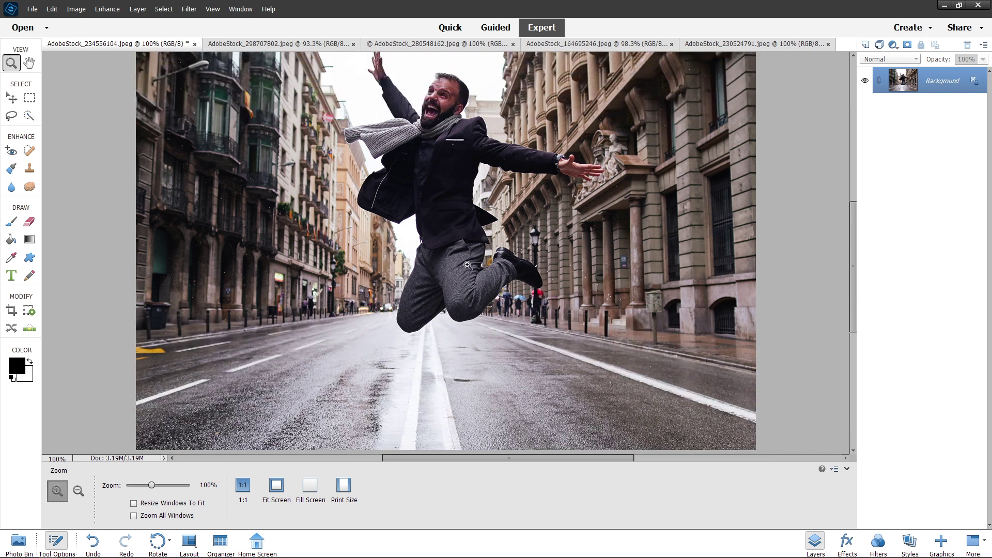
scroll(467, 265, "up", 3)
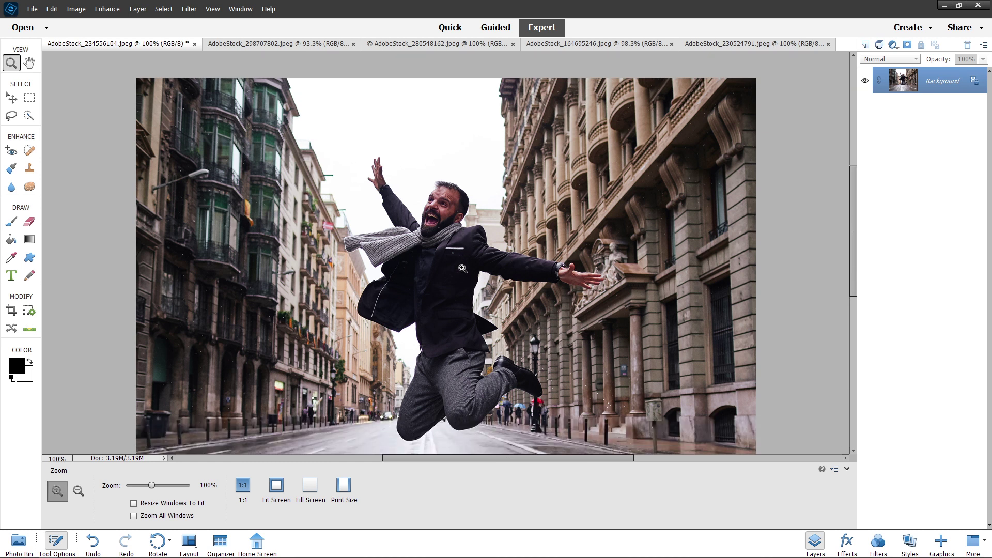
scroll(462, 268, "down", 2)
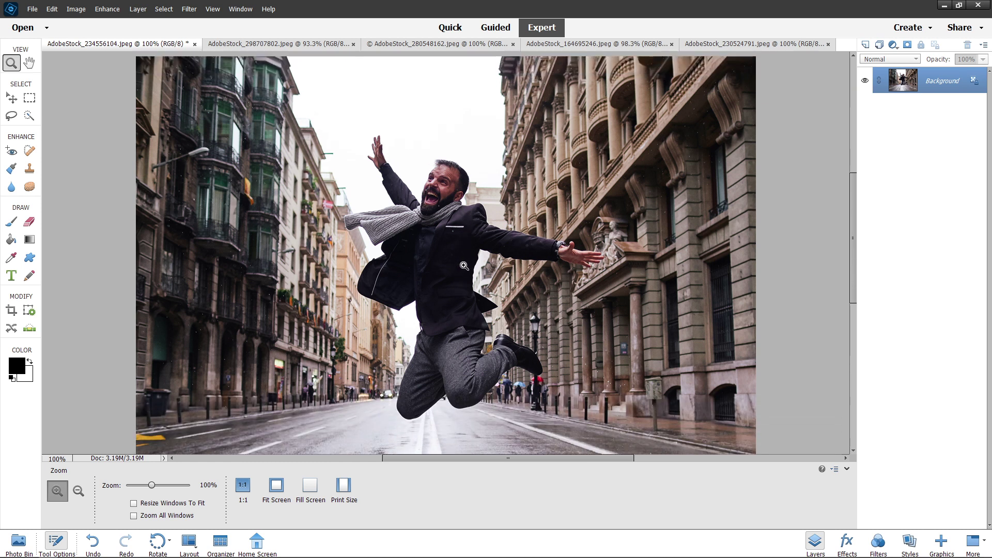
scroll(460, 258, "up", 3)
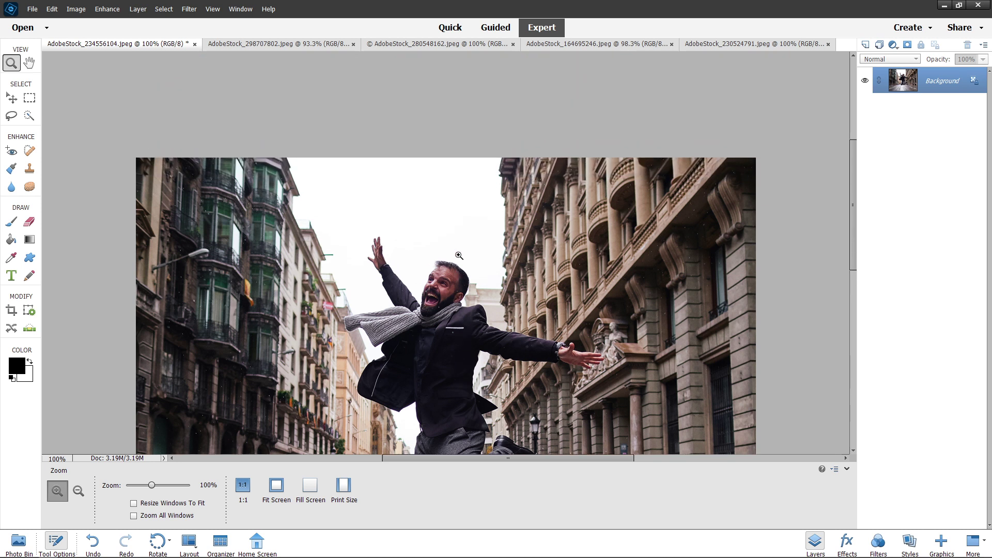
scroll(459, 255, "down", 3)
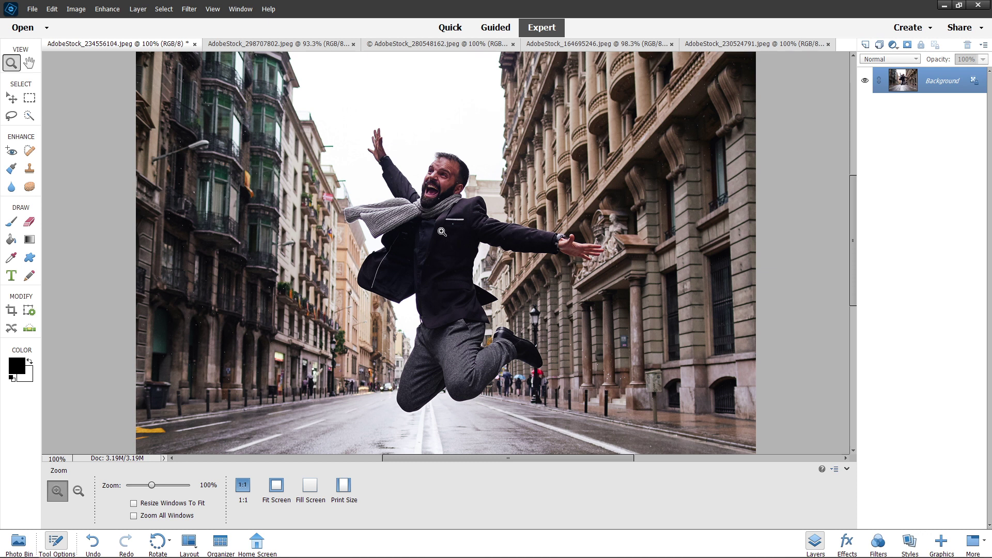
Launch Enhance > Moving Photos for the jumping-man street photo
left_click(76, 9)
left_click(92, 10)
left_click(104, 9)
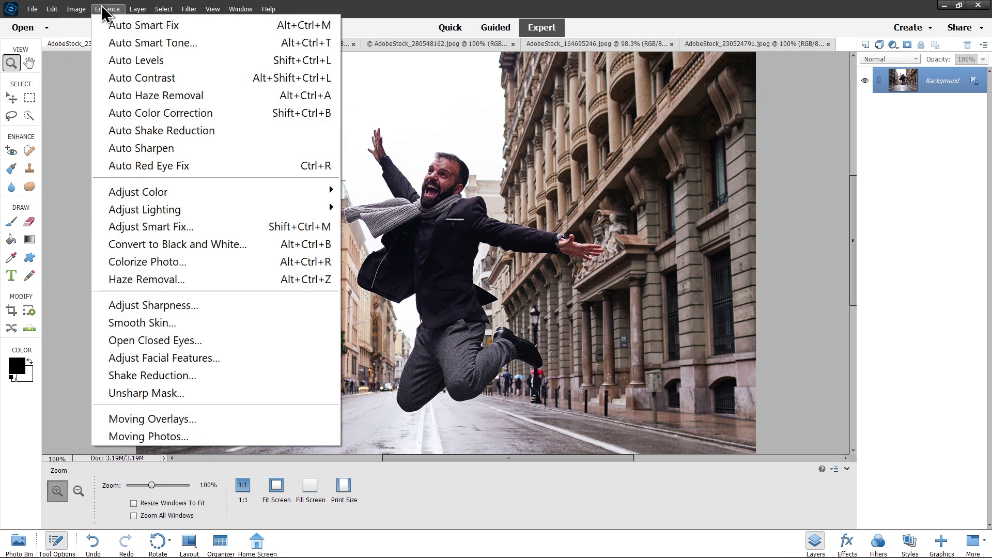
left_click(149, 437)
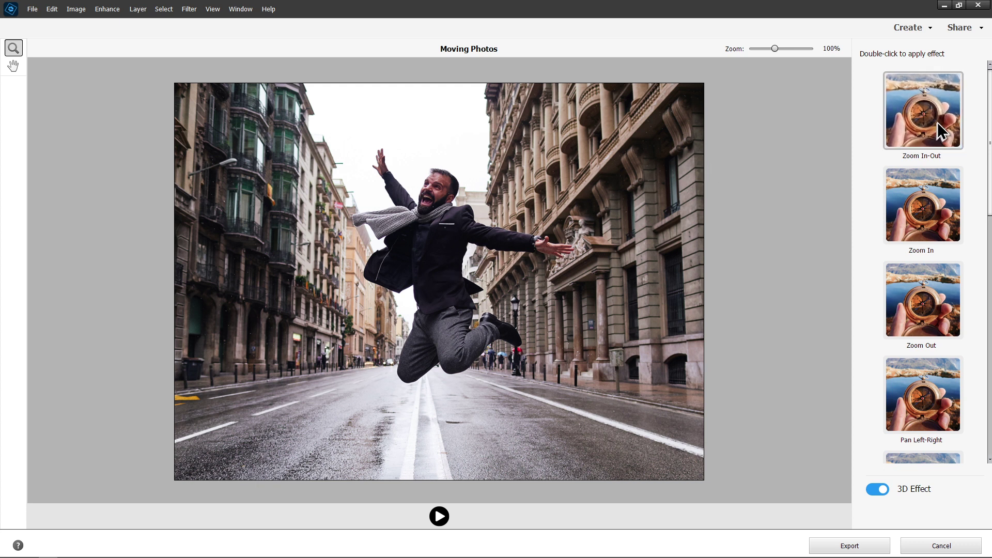
scroll(938, 335, "down", 1)
scroll(934, 327, "down", 12)
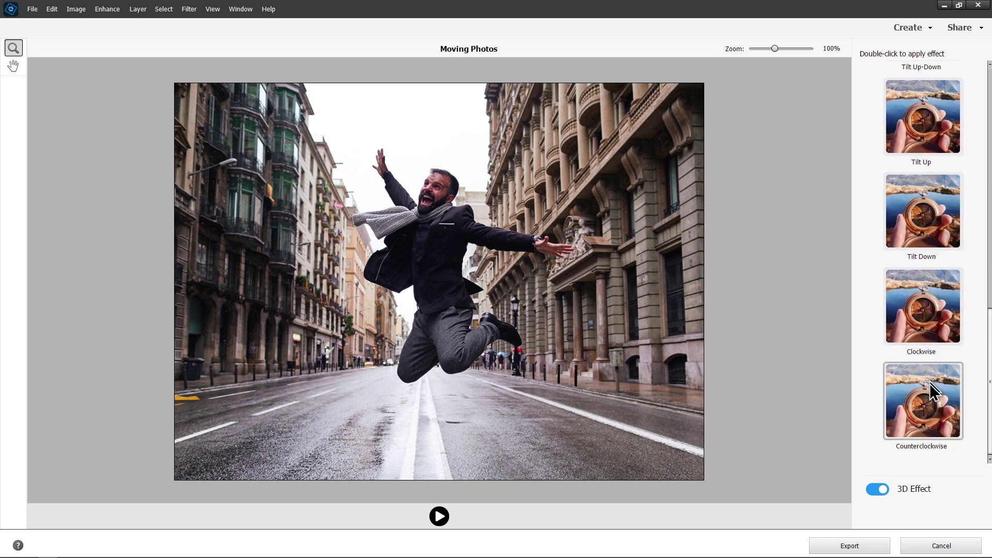
scroll(929, 386, "up", 11)
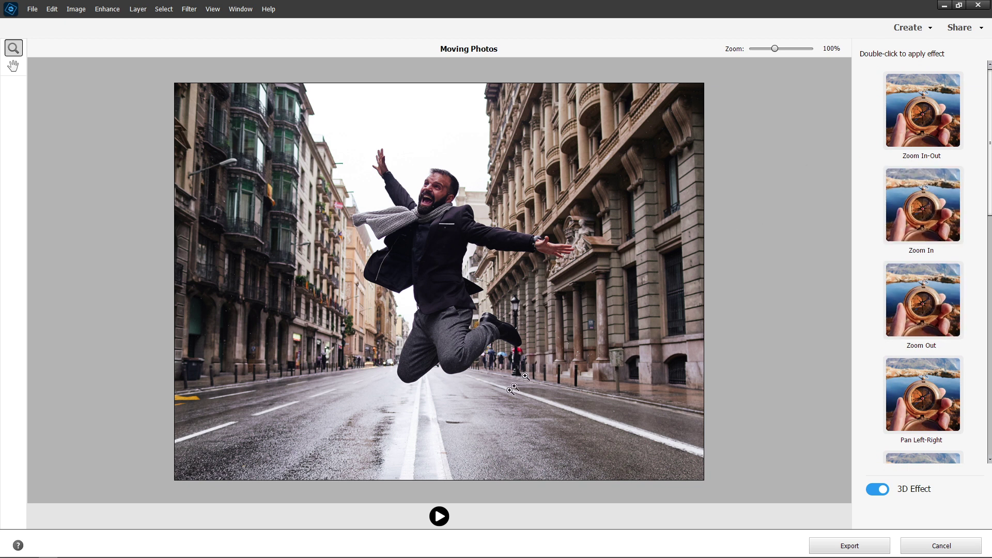
left_click(439, 516)
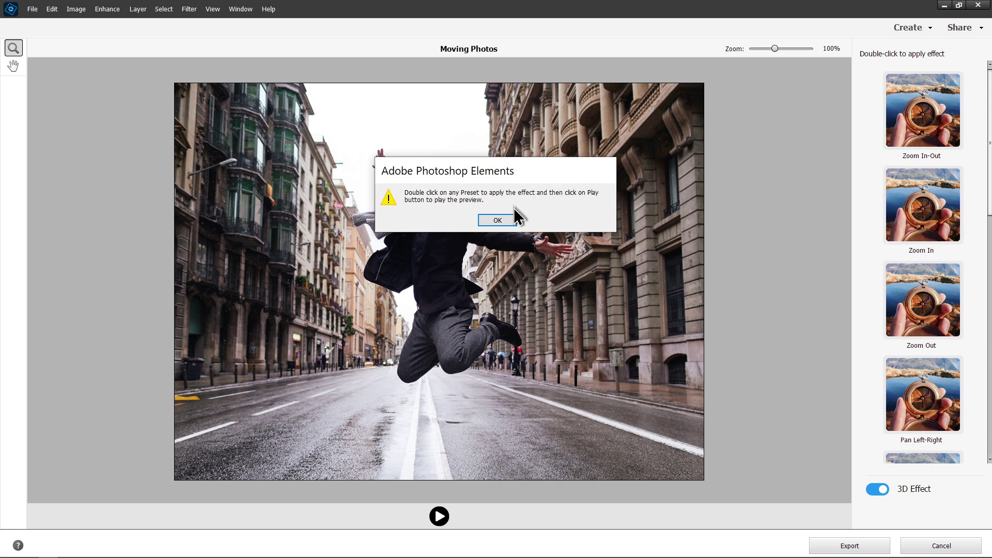
left_click(510, 222)
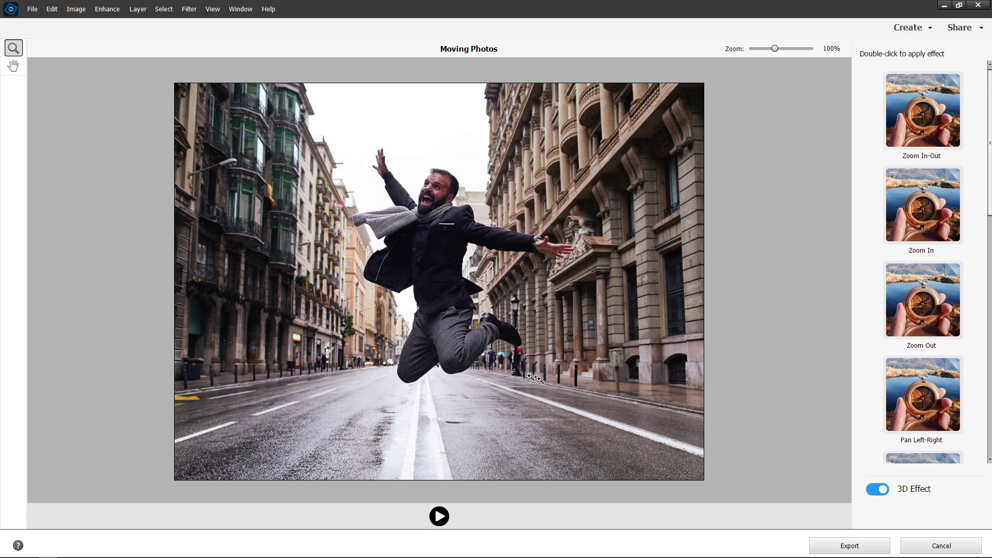
Apply the Zoom In-Out preset to the jumping-man photo and play its preview
double_click(946, 128)
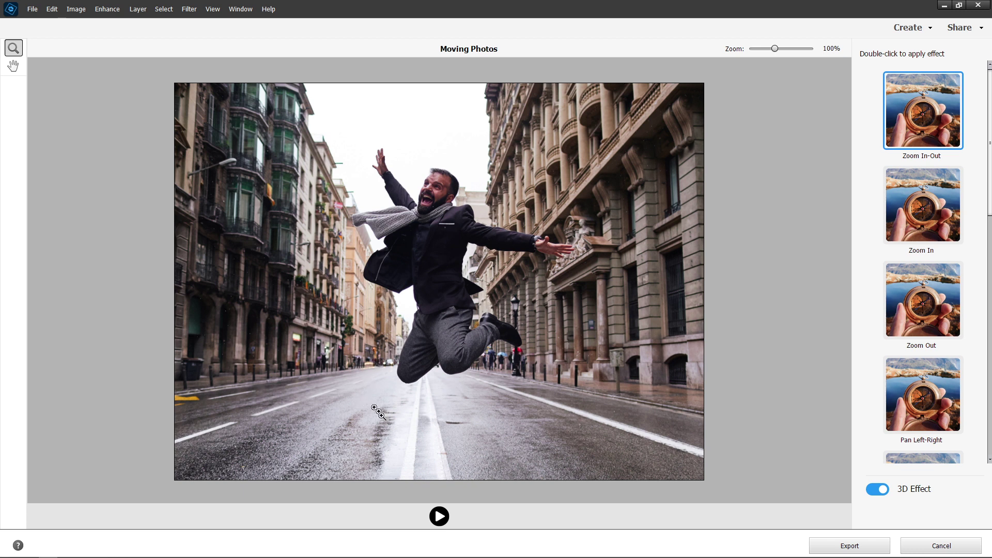
left_click(443, 518)
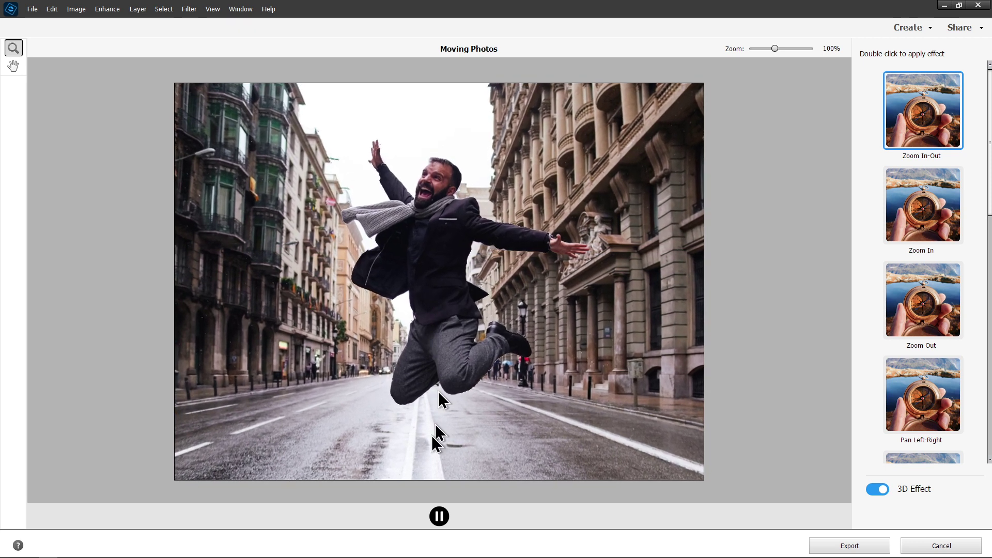
Pause the Zoom In-Out preview and scroll the presets list down to Tilt Down
left_click(442, 519)
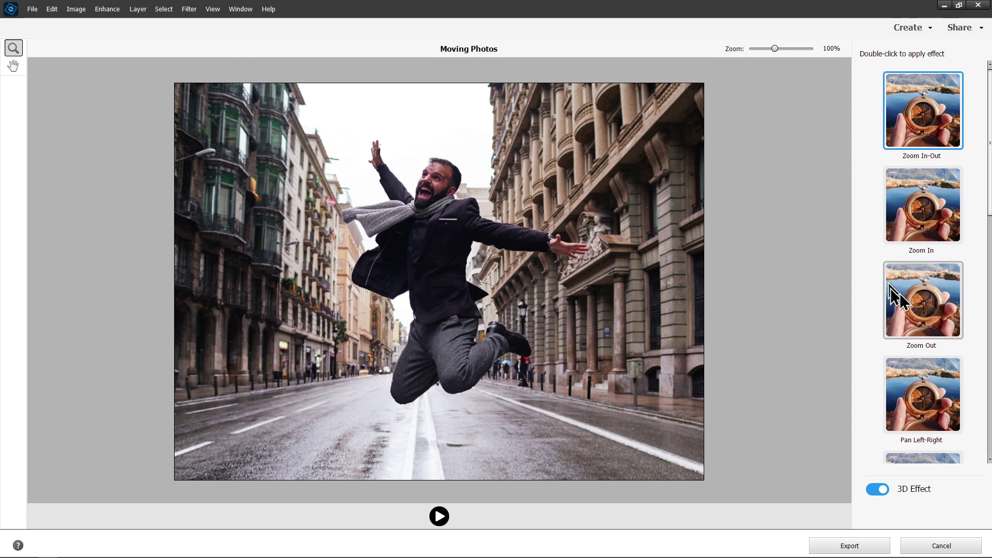
scroll(919, 323, "down", 2)
scroll(929, 317, "down", 8)
scroll(928, 323, "down", 2)
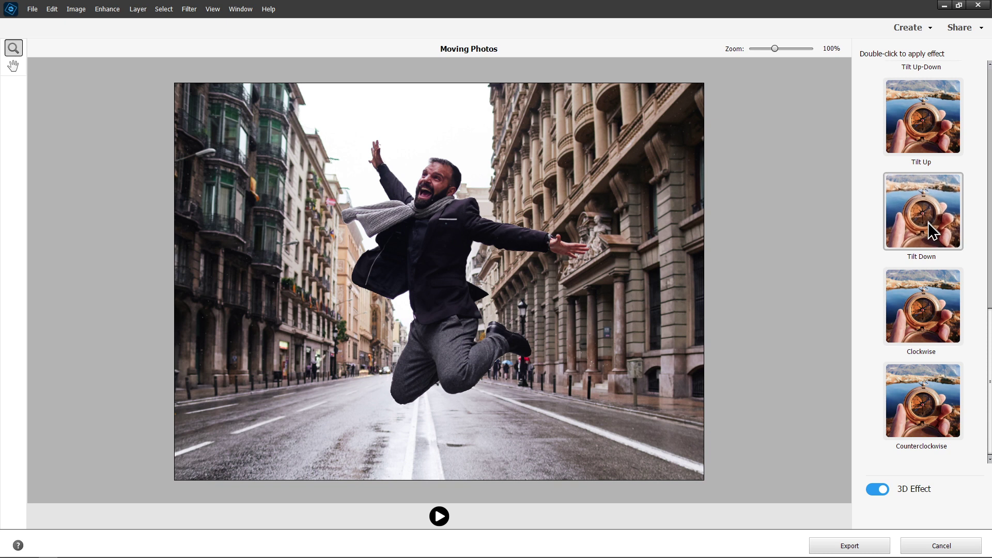
Apply the Tilt Down preset to the jumping-man photo and play its preview
double_click(928, 222)
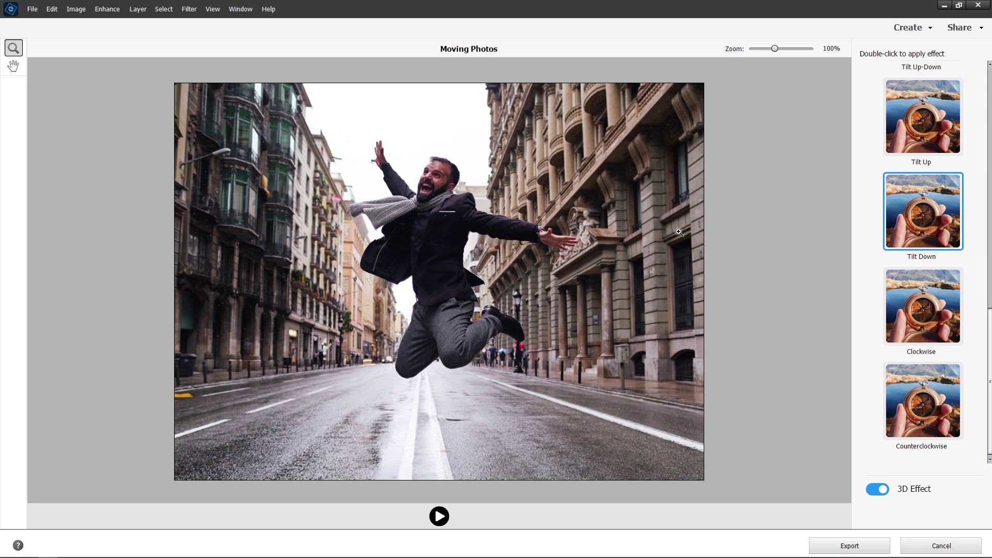
left_click(441, 519)
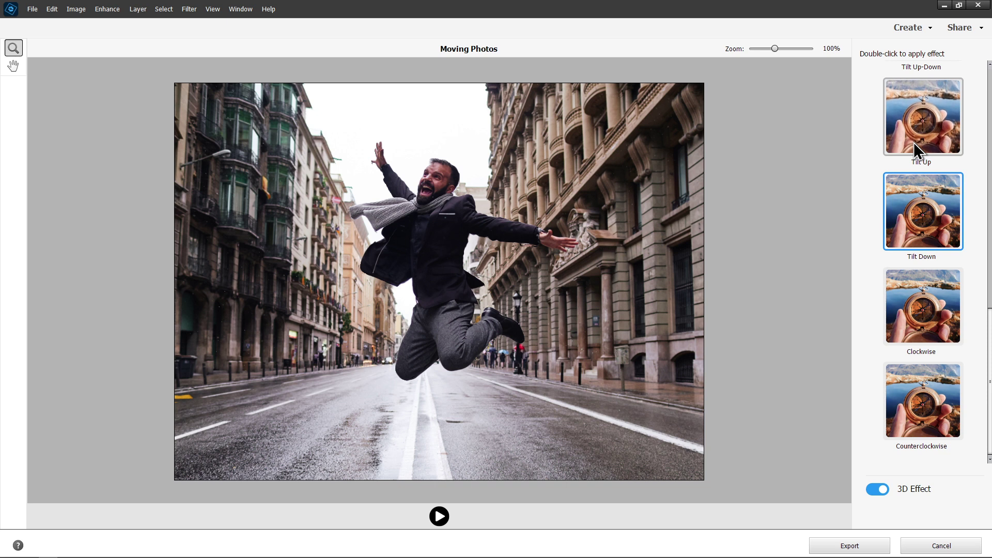
Play and pause a Tilt Up preview, then cancel Moving Photos without saving changes
double_click(913, 141)
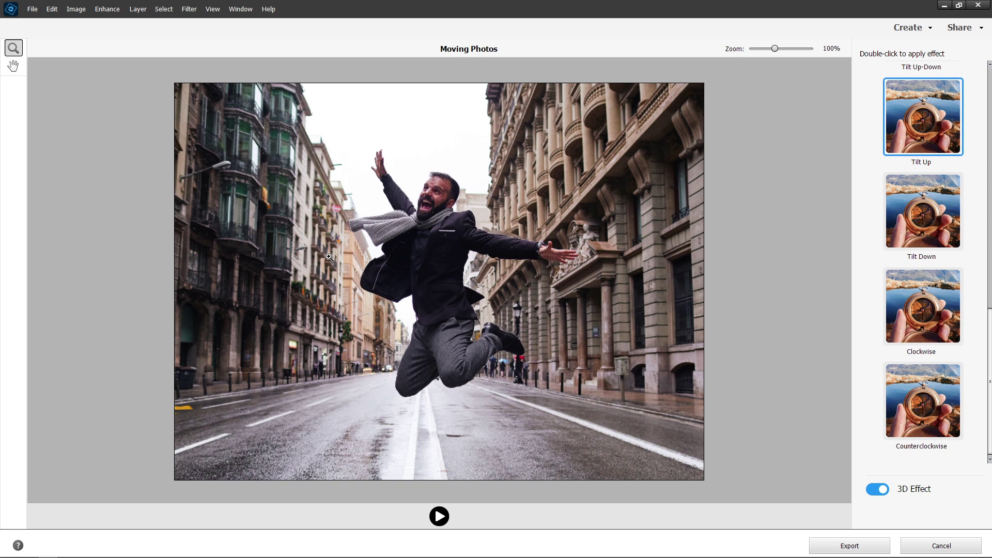
left_click(439, 516)
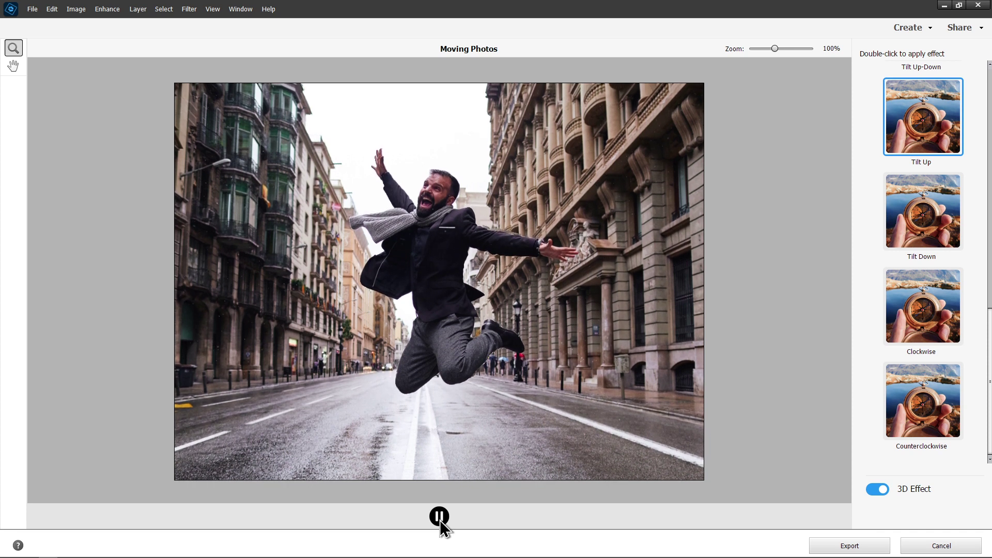
left_click(439, 518)
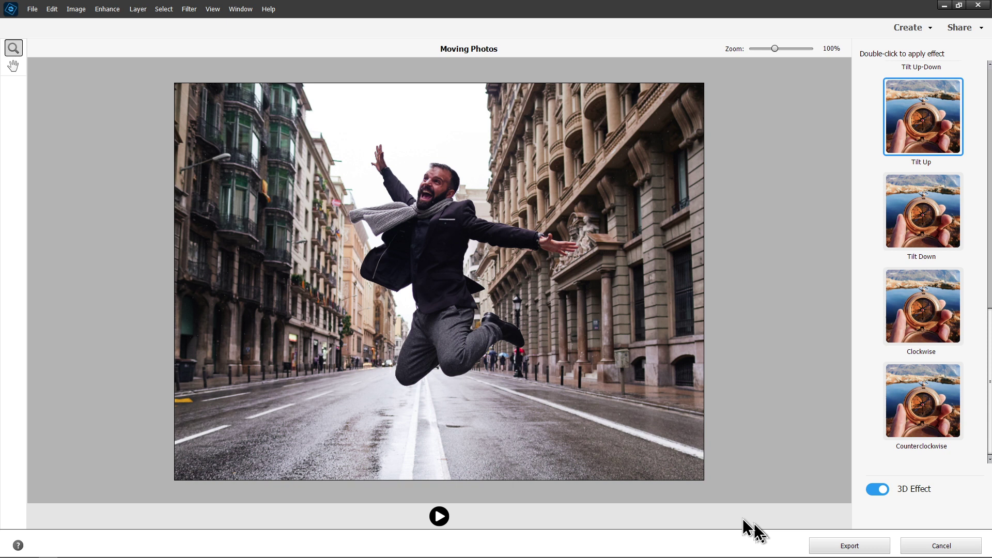
left_click(930, 548)
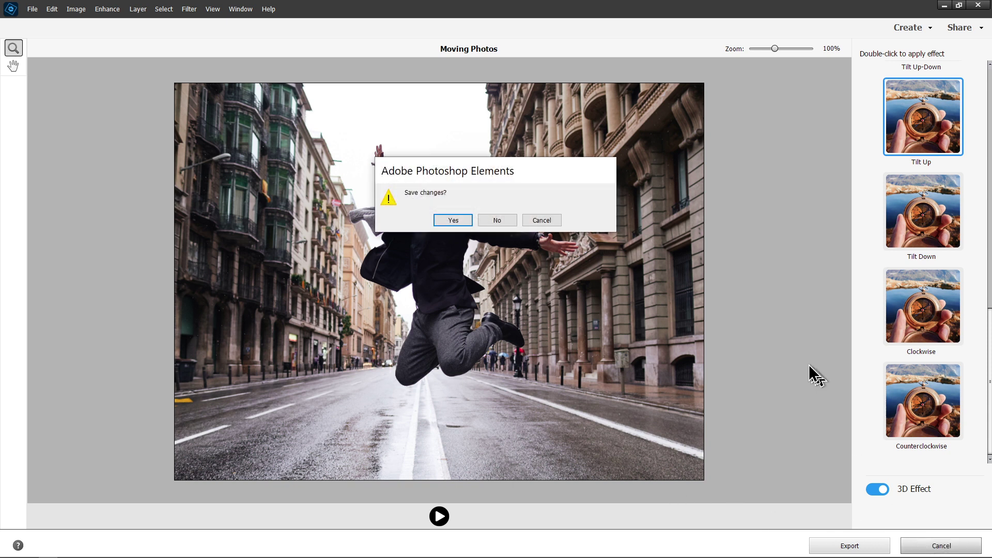
left_click(502, 221)
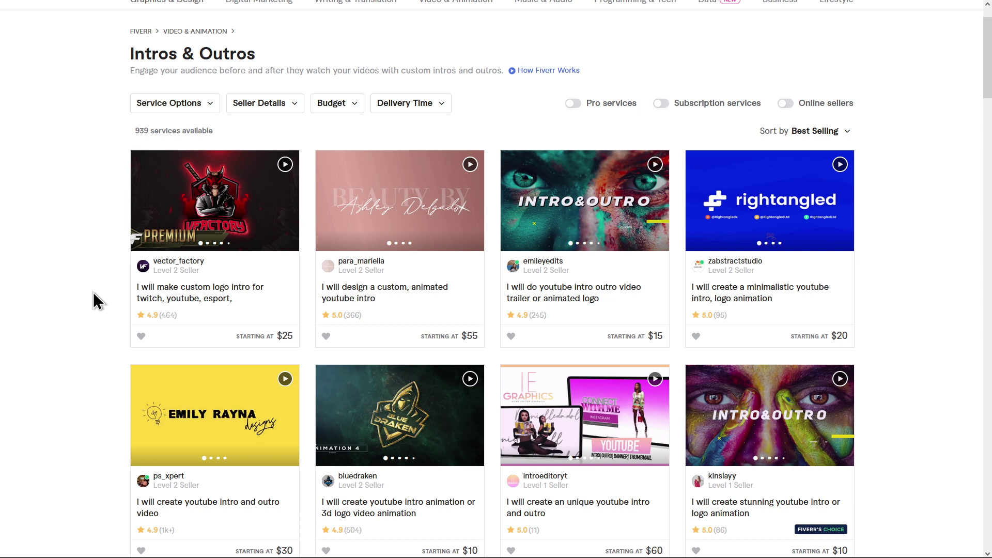
Scroll the Intros & Outros listings and open the high impact intro or outro gig
scroll(93, 292, "down", 8)
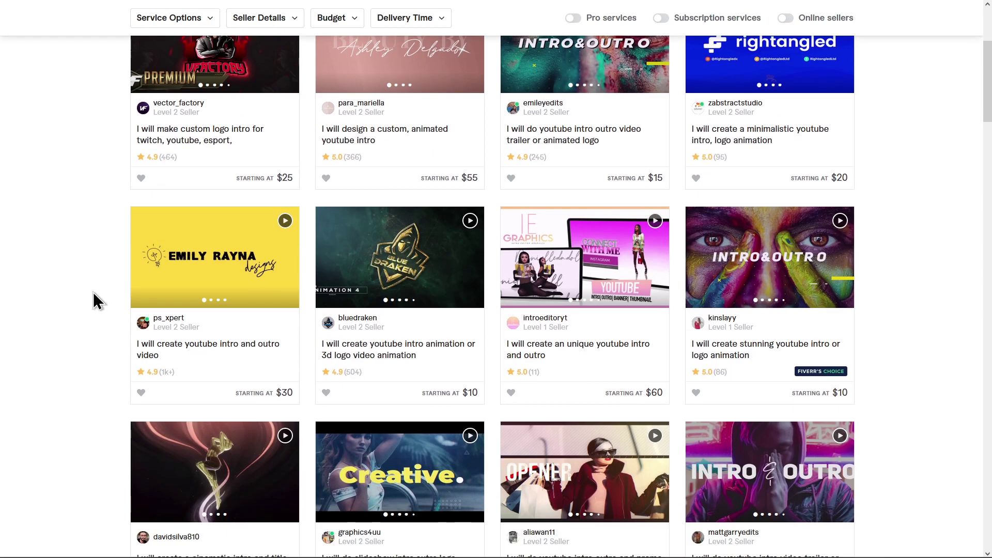
scroll(93, 292, "down", 5)
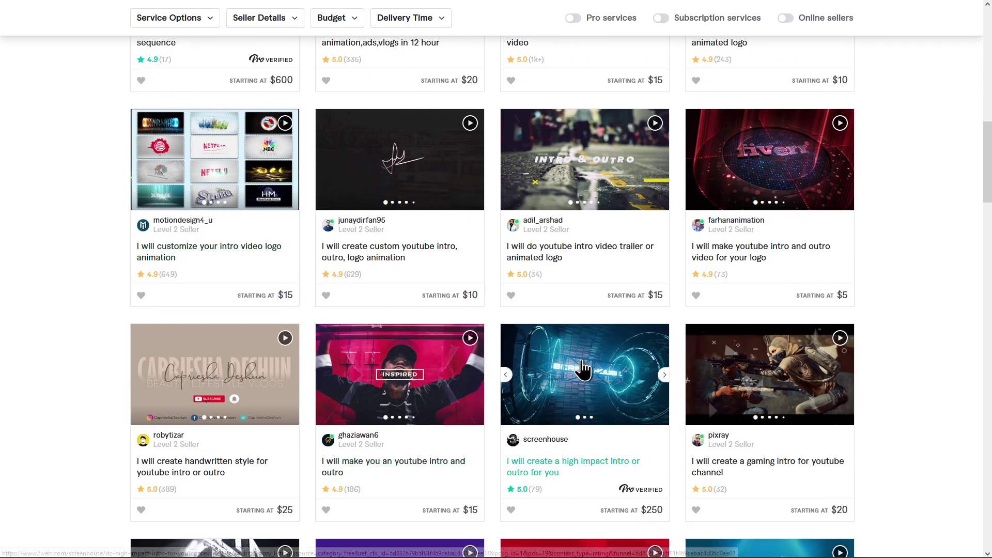
left_click(583, 369)
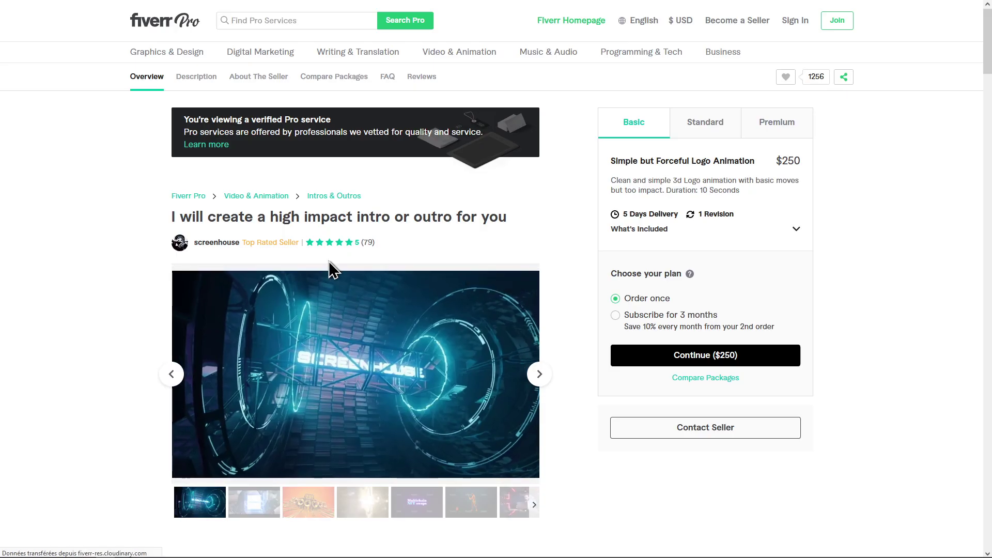
scroll(329, 263, "down", 2)
scroll(330, 268, "up", 1)
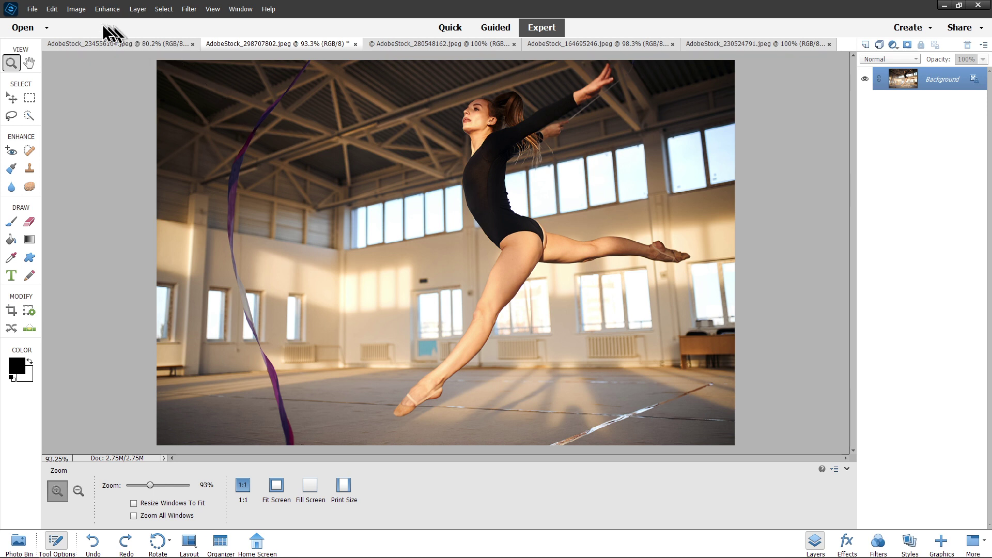
Confirm the gymnast photo is 1200 × 800 px at 300 ppi, cancel, then view it at 1:1
left_click(76, 9)
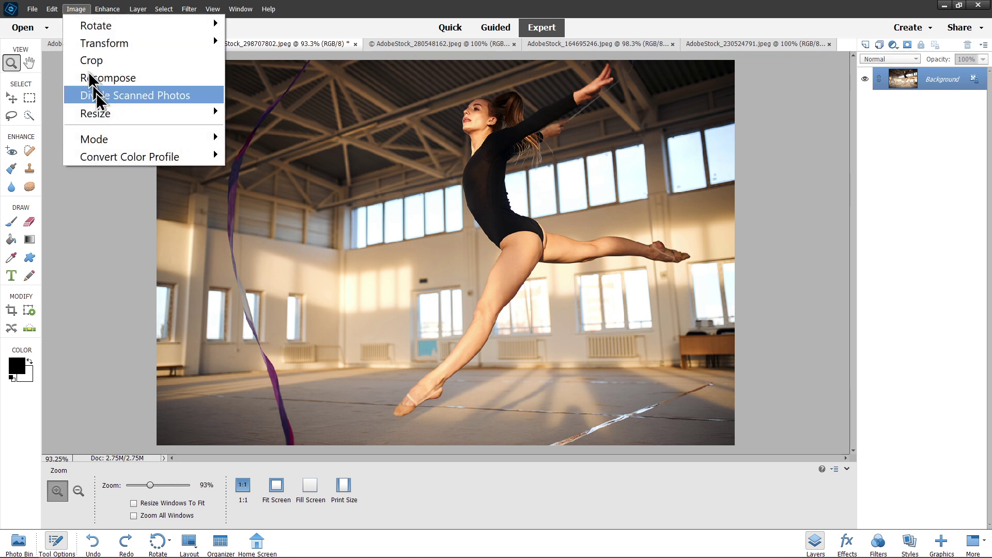
mouse_move(104, 111)
left_click(267, 112)
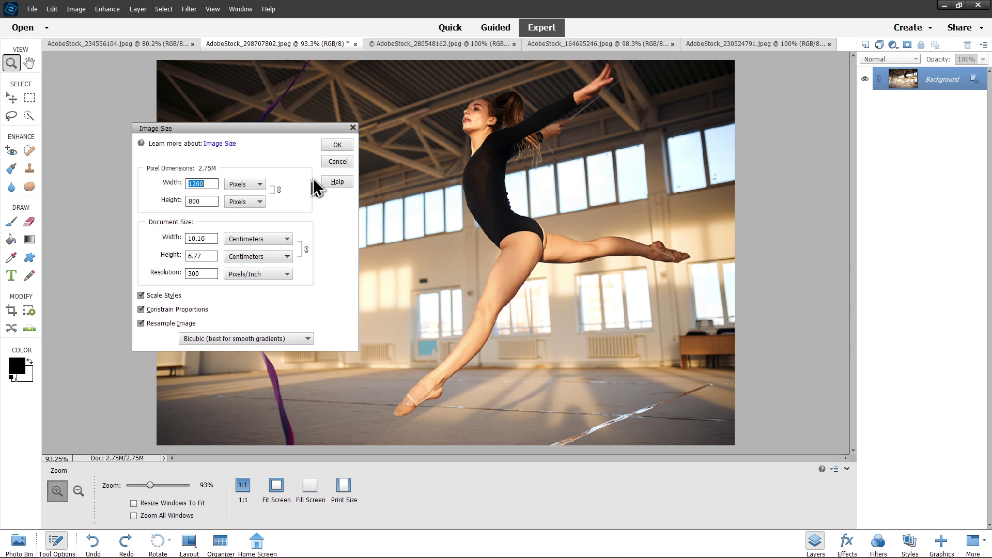
left_click(337, 162)
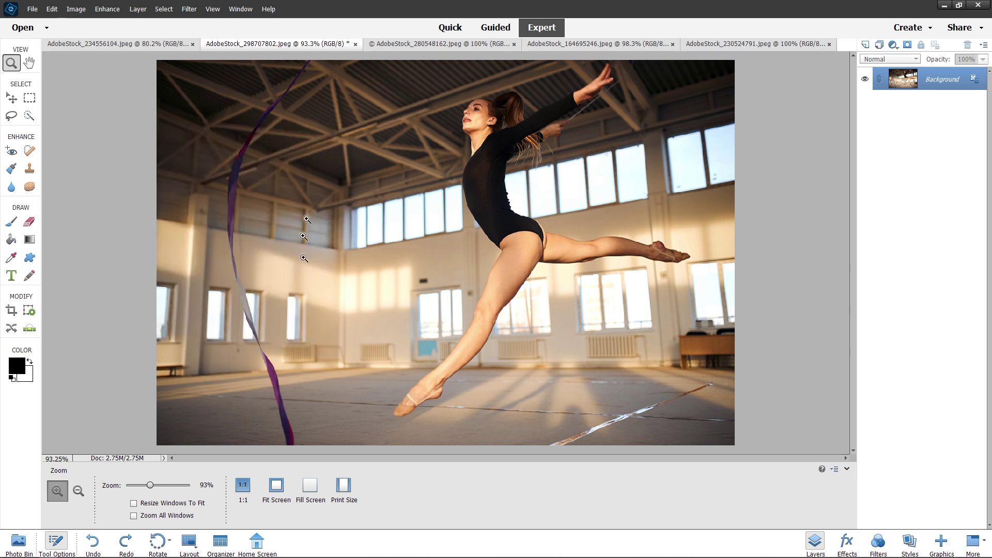
left_click(243, 486)
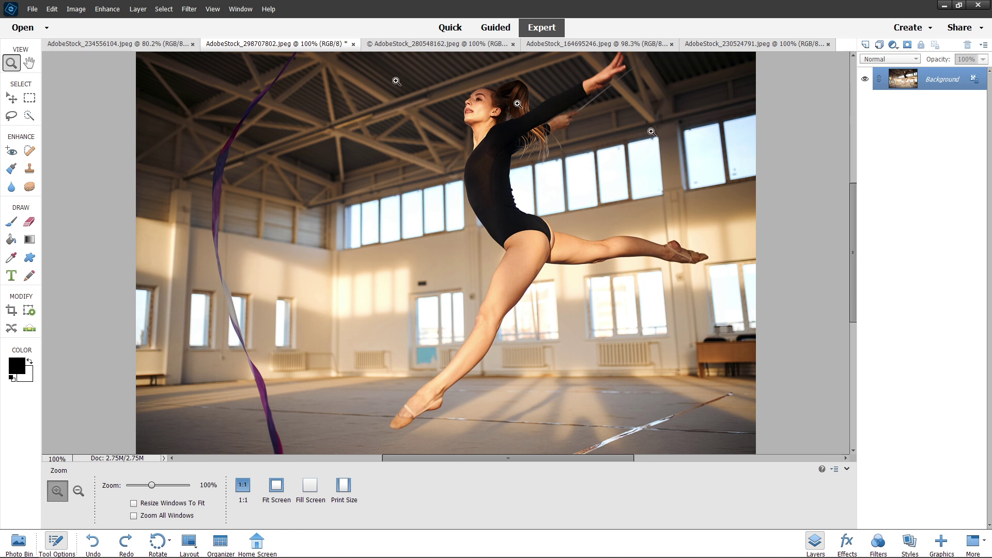
Launch Enhance > Moving Photos on the gymnast photo, apply Zoom In-Out and play the preview
left_click(108, 9)
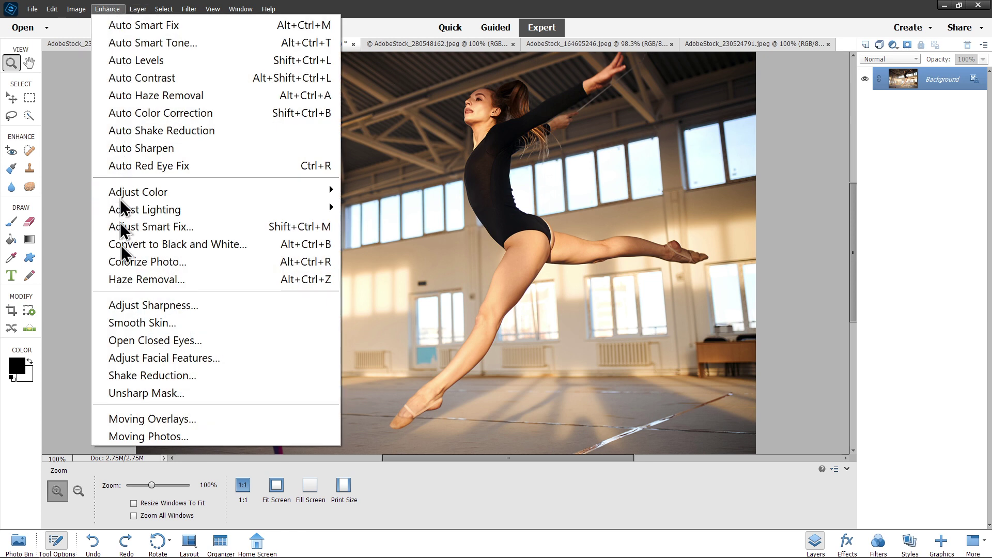
left_click(175, 438)
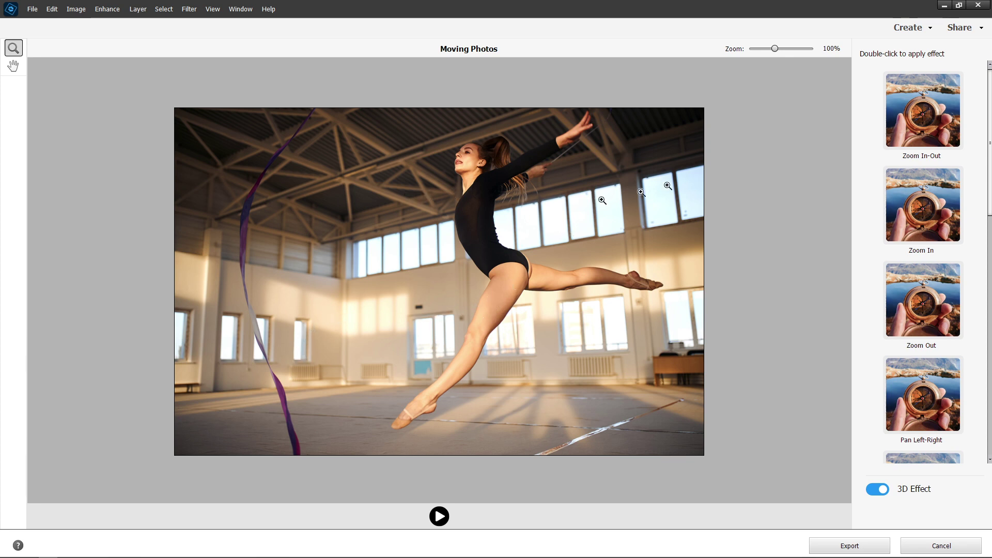
double_click(951, 109)
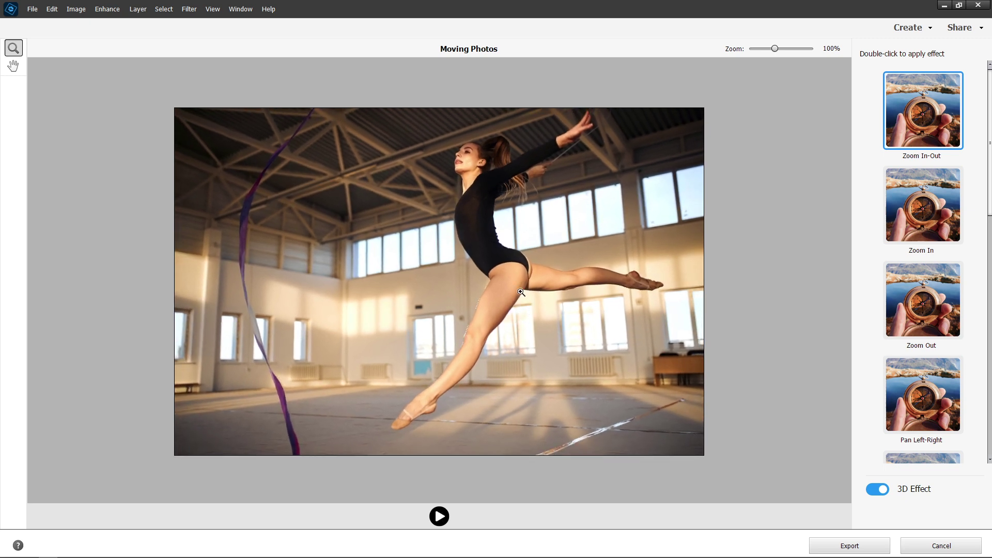
left_click(438, 515)
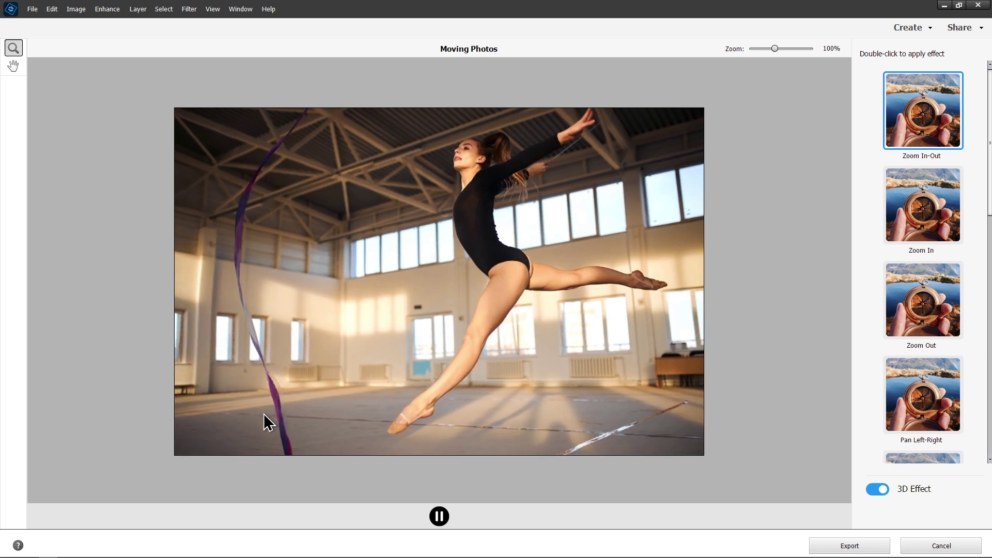
Pause the preview and cancel Moving Photos without saving, returning to the gymnast photo
left_click(439, 517)
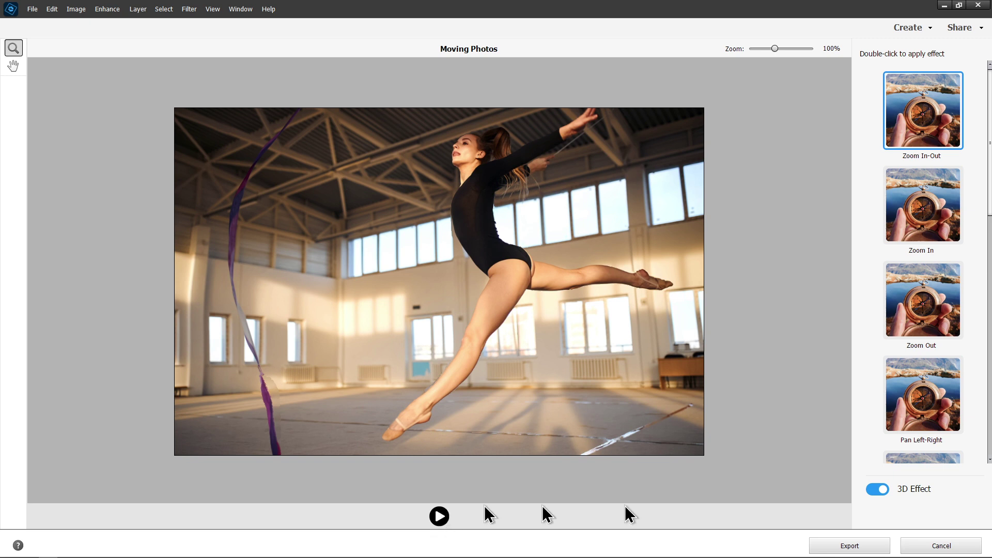
left_click(952, 547)
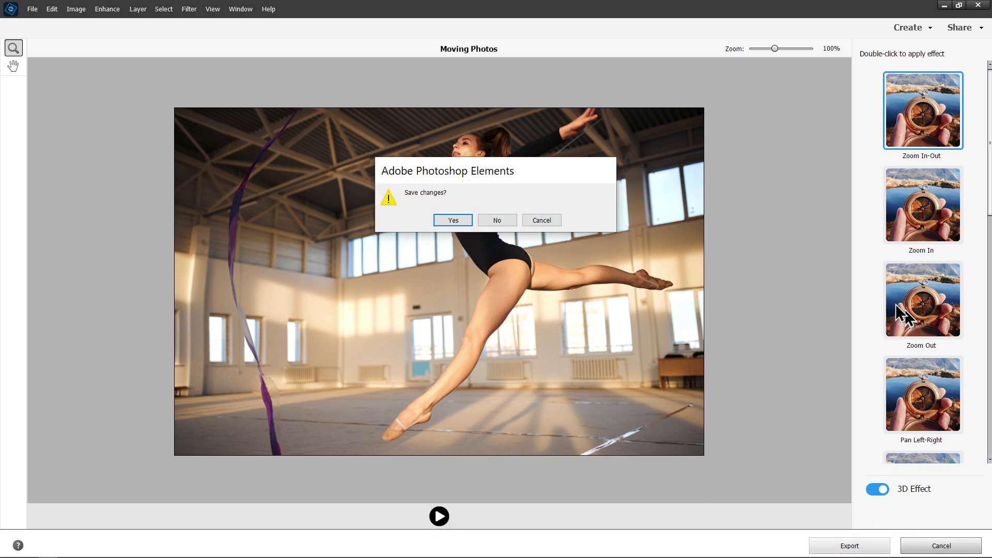
left_click(497, 220)
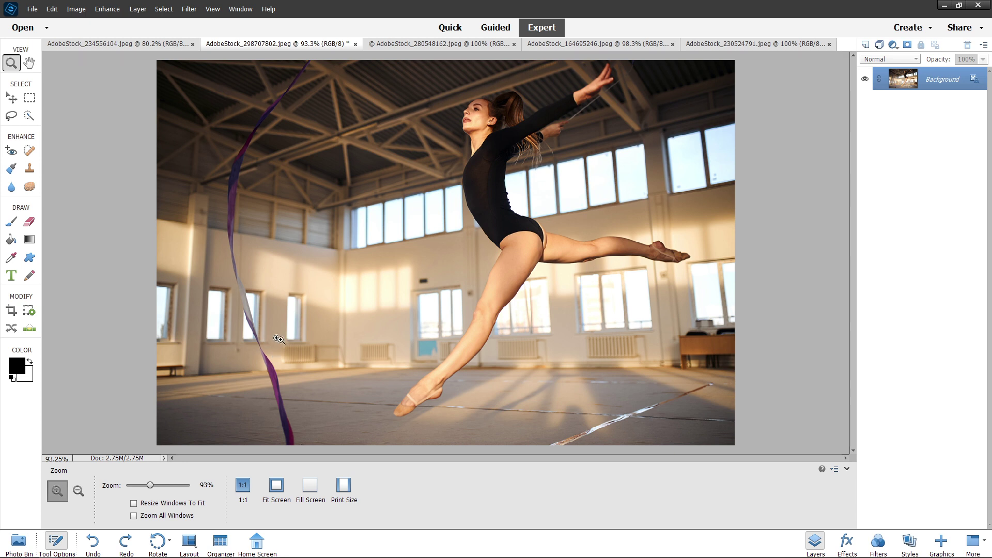
Open the Enhance menu for the ribbon gymnast photo
left_click(98, 9)
Launch Enhance > Moving Photos on the gymnast photo and apply Zoom In-Out
left_click(160, 436)
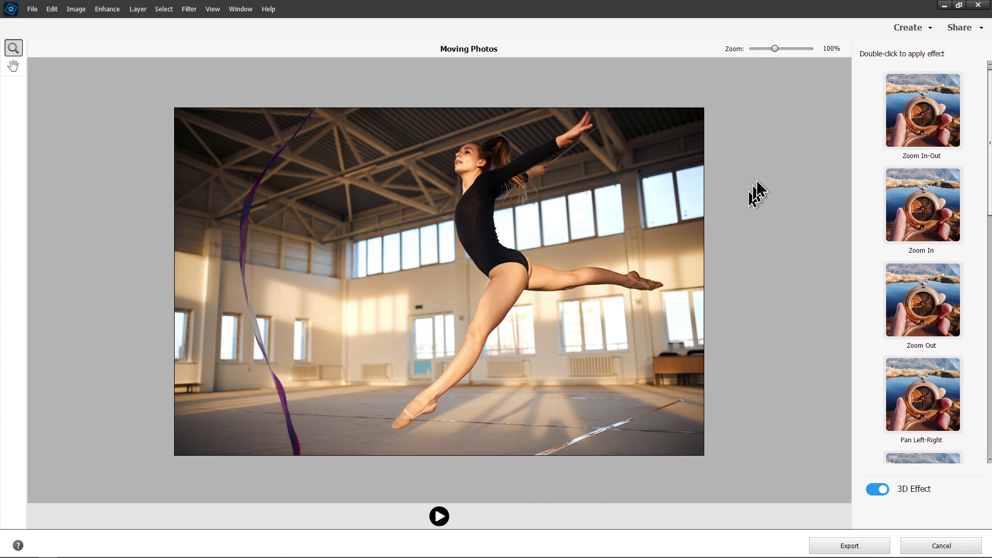
double_click(910, 102)
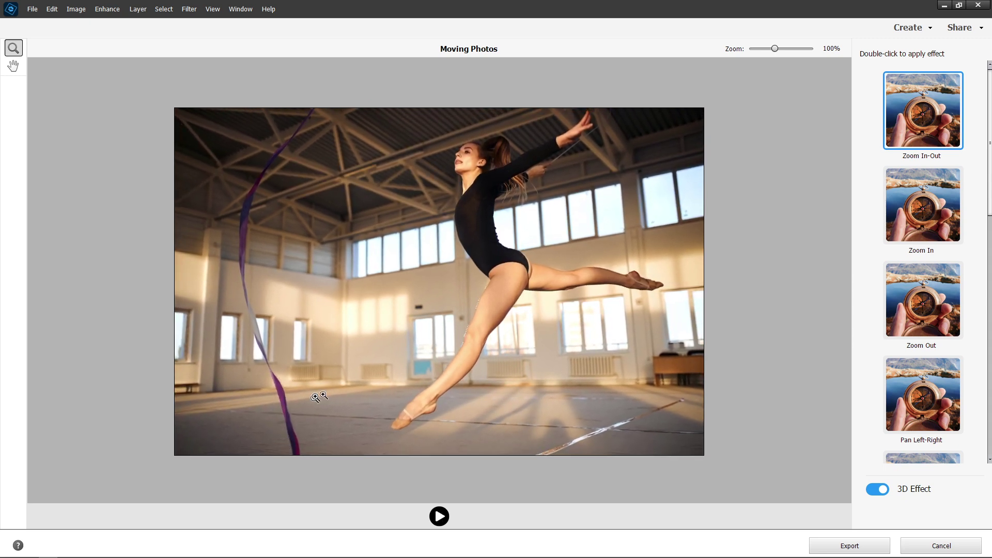
Play and pause the Zoom In-Out preview, then browse the effects down to Tilt and rotation presets
left_click(438, 517)
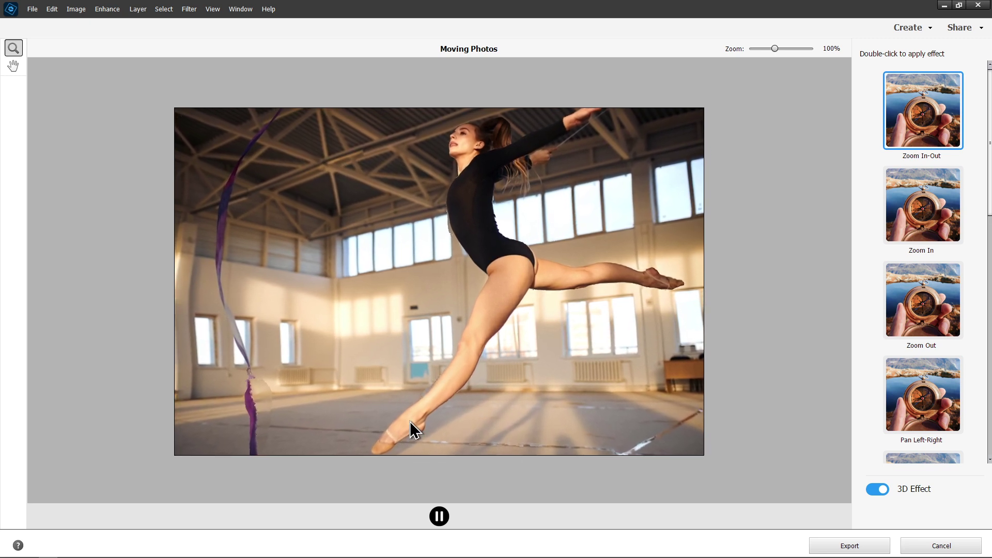
left_click(438, 516)
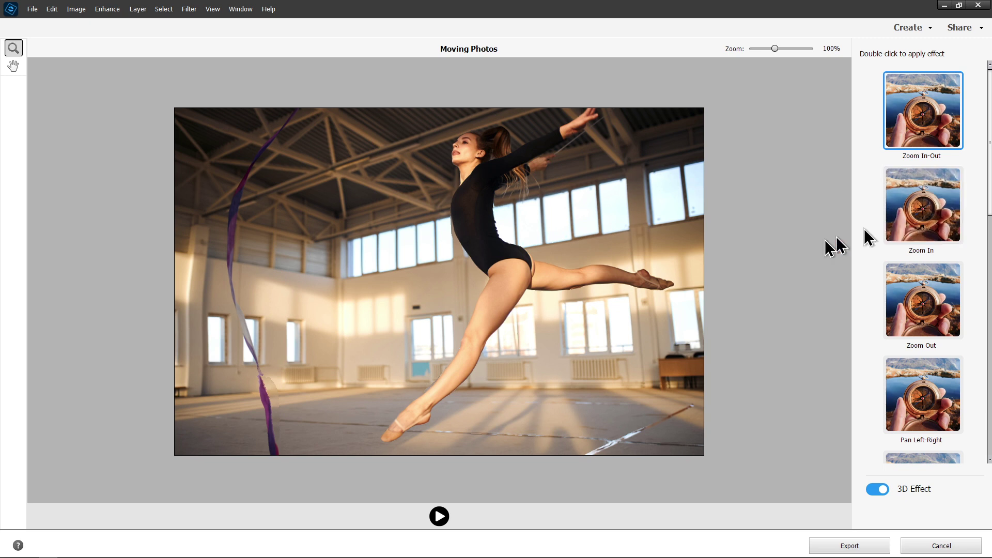
scroll(889, 280, "down", 3)
scroll(932, 308, "down", 2)
scroll(934, 309, "down", 4)
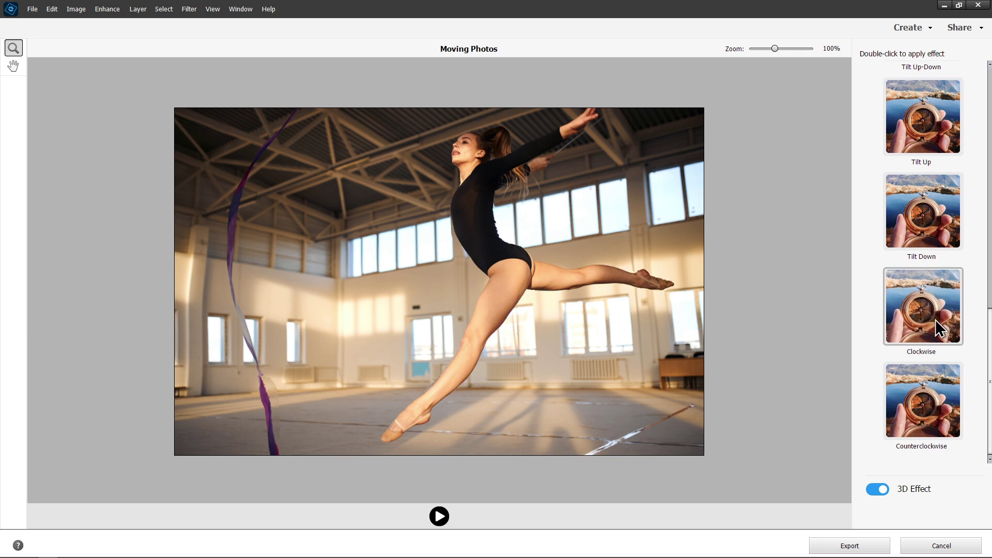
scroll(935, 312, "up", 3)
Apply the Pan Right motion to the gymnast photo and stop its preview after it plays
scroll(935, 315, "up", 2)
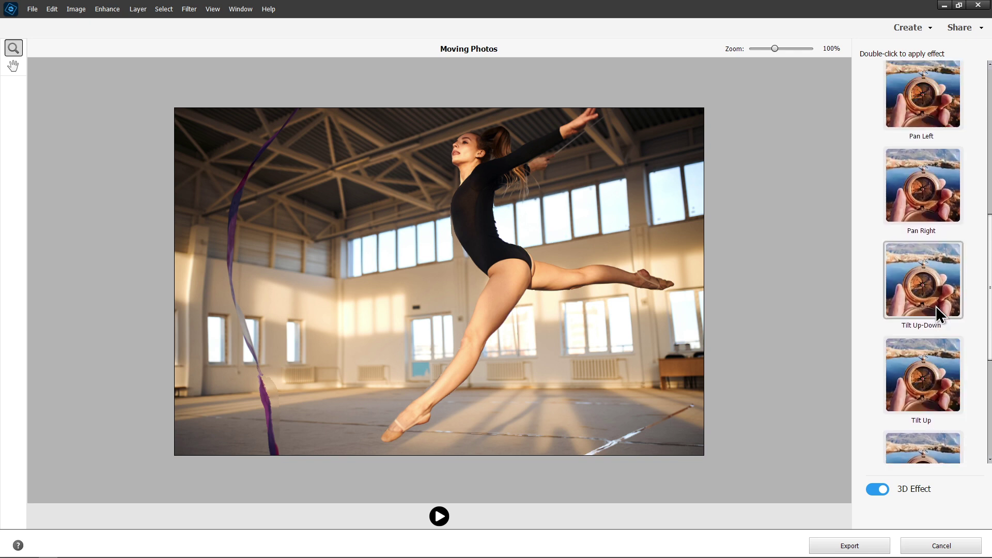
double_click(925, 204)
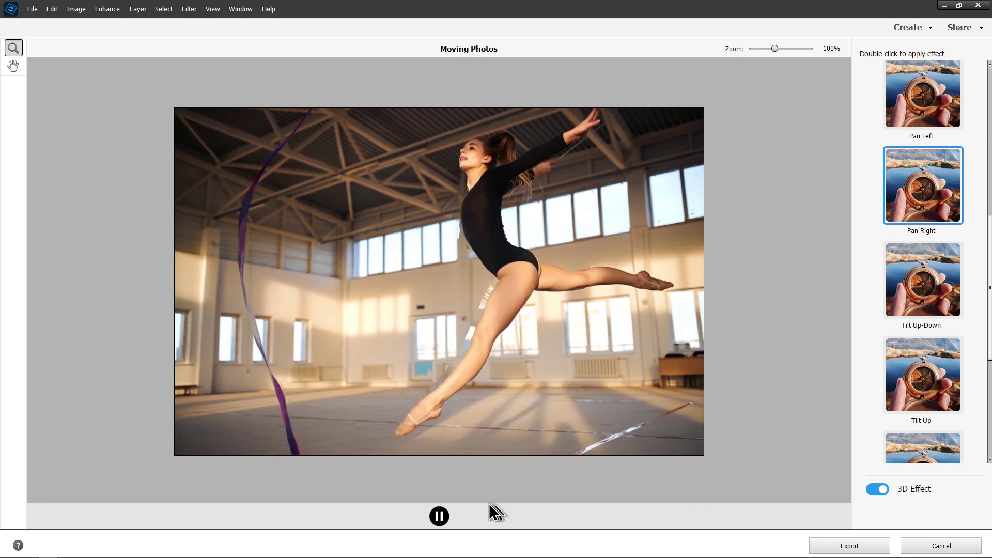
left_click(438, 516)
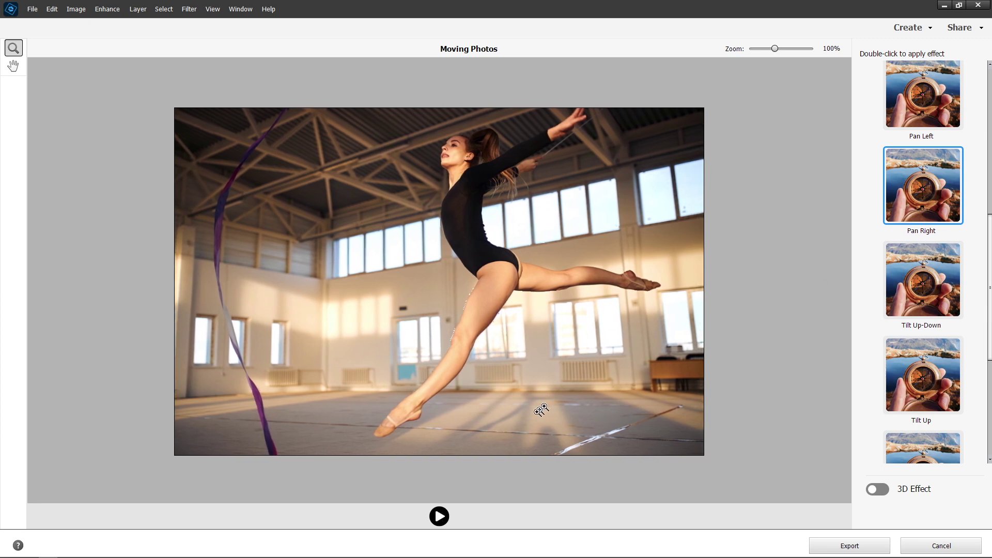
Replay the Pan Right preview without 3D, then stop it
left_click(438, 518)
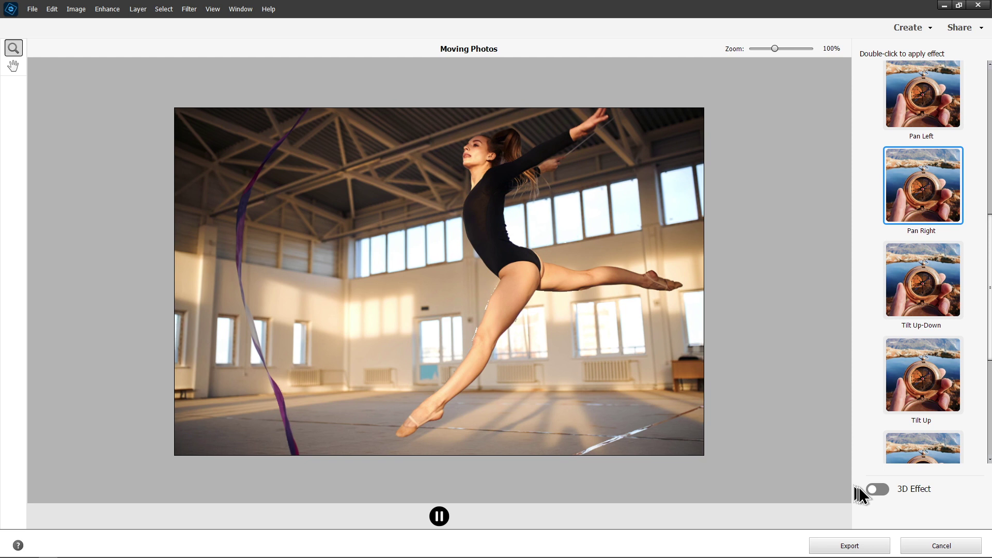
left_click(441, 517)
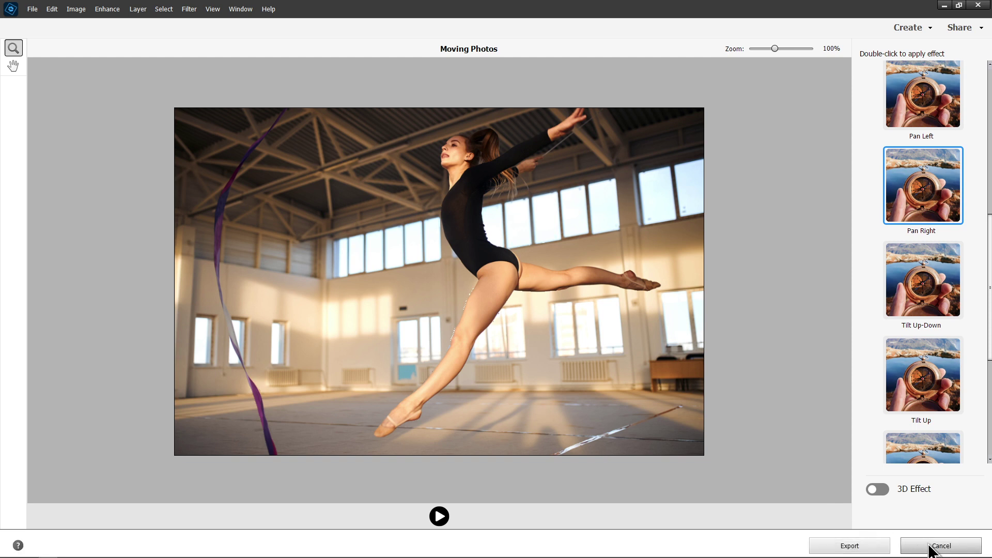
Cancel Moving Photos without saving and switch to the AdobeStock_280548162 cake photo
left_click(930, 549)
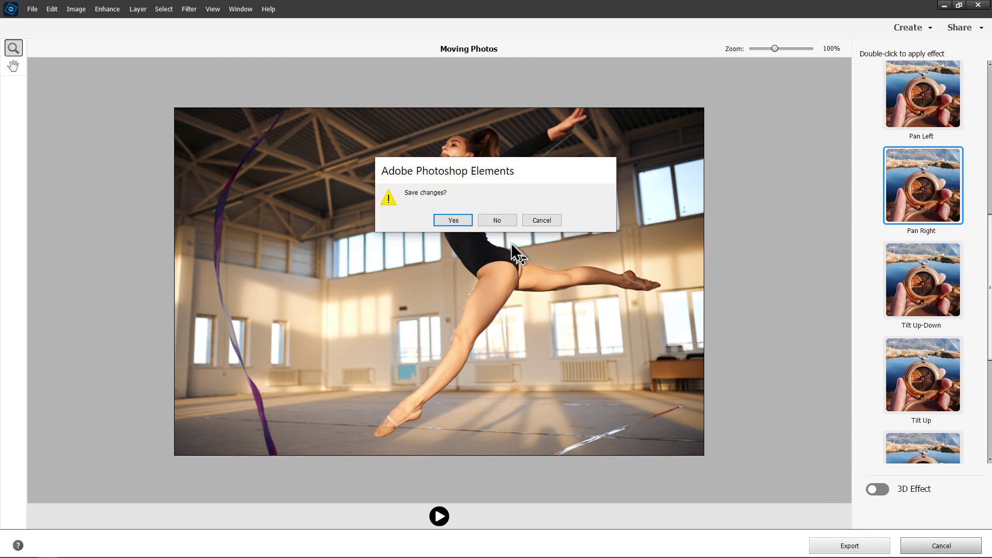
left_click(499, 221)
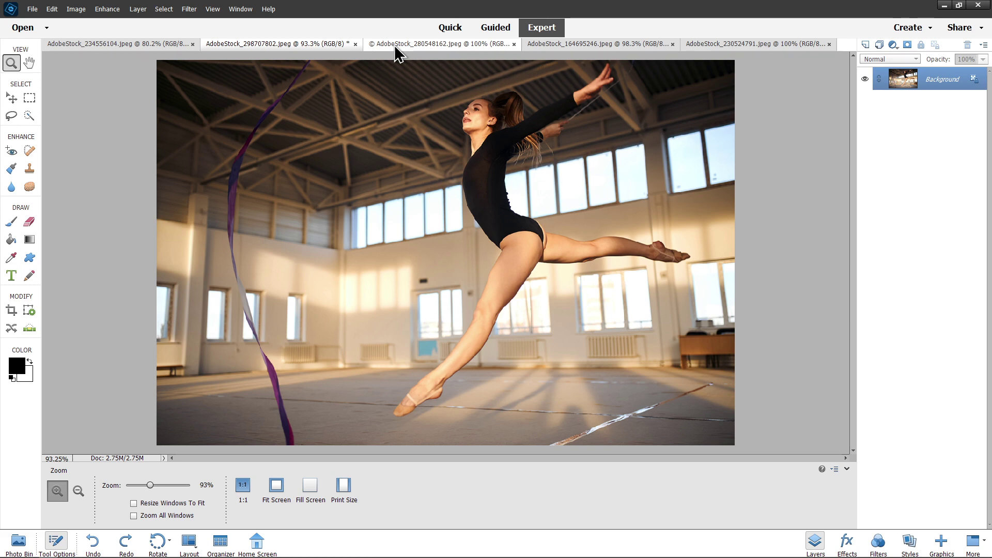
left_click(398, 47)
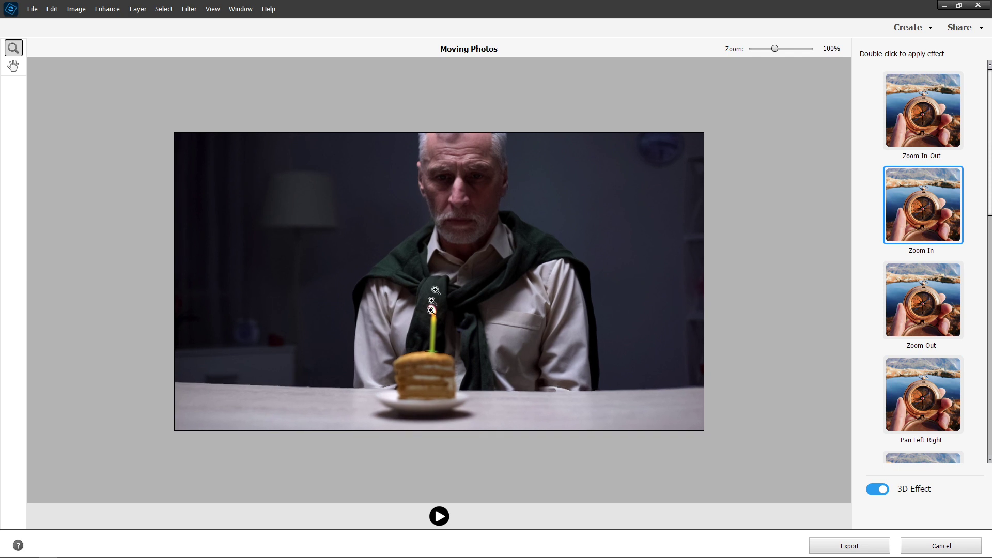
Preview Zoom In on the cake photo, then apply and play Pan Left before switching to Pan Right
left_click(439, 516)
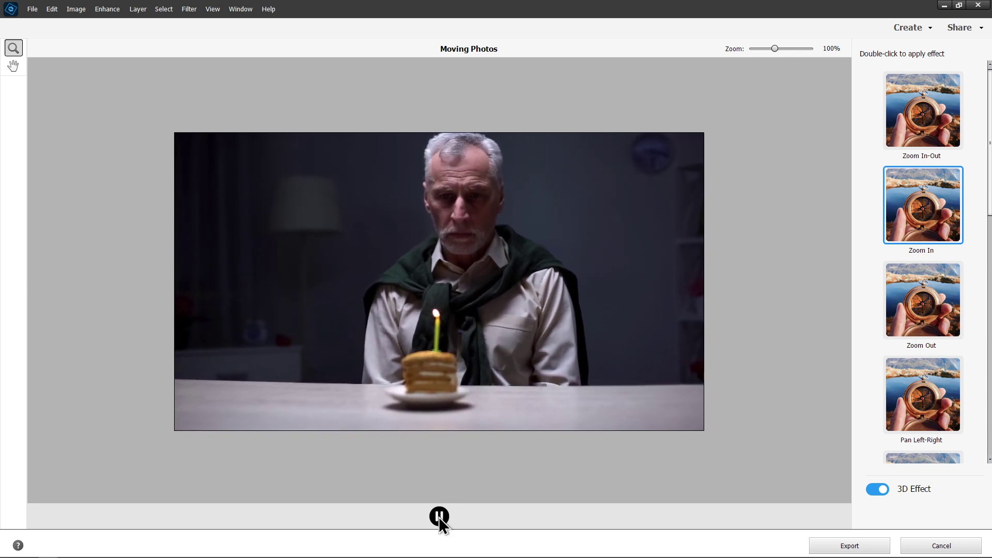
left_click(439, 517)
scroll(917, 314, "down", 5)
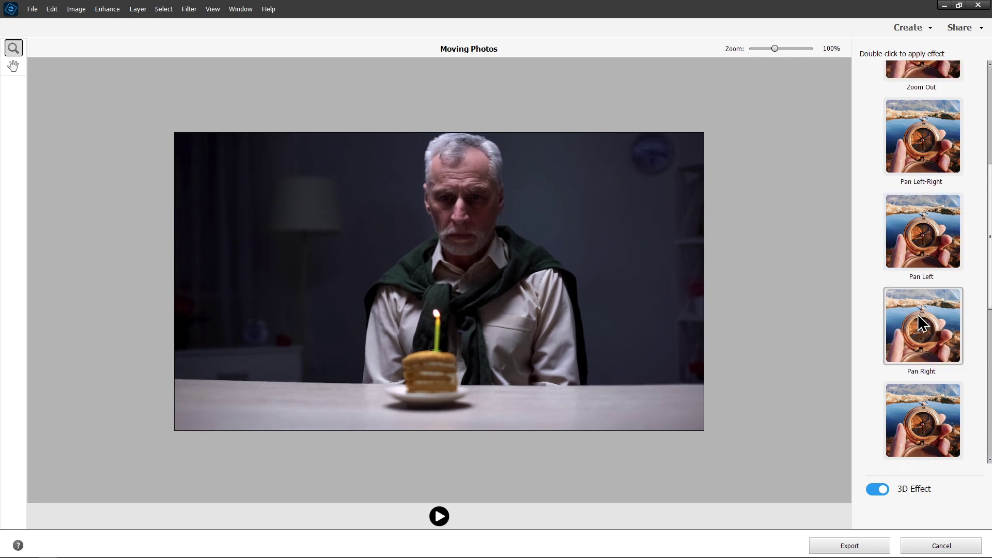
double_click(920, 265)
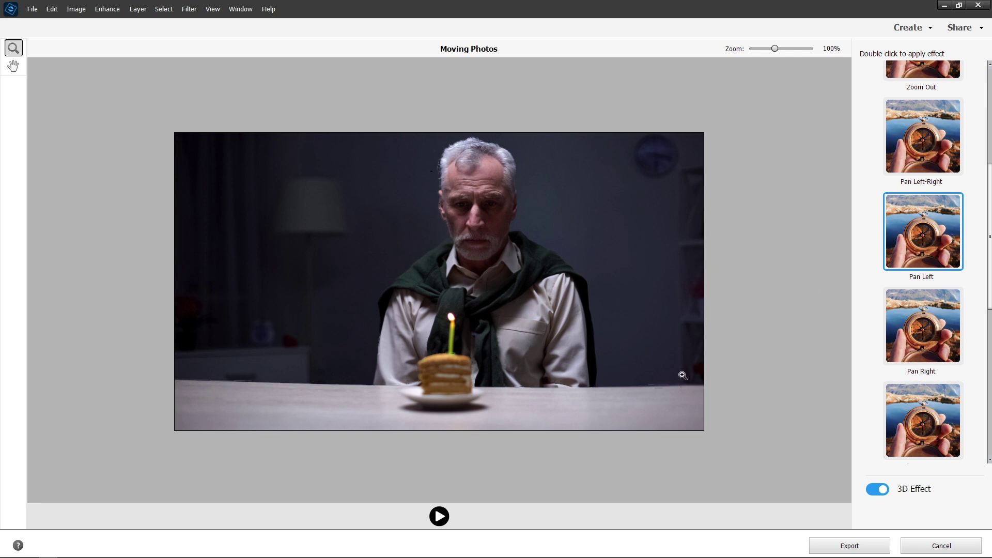
left_click(439, 517)
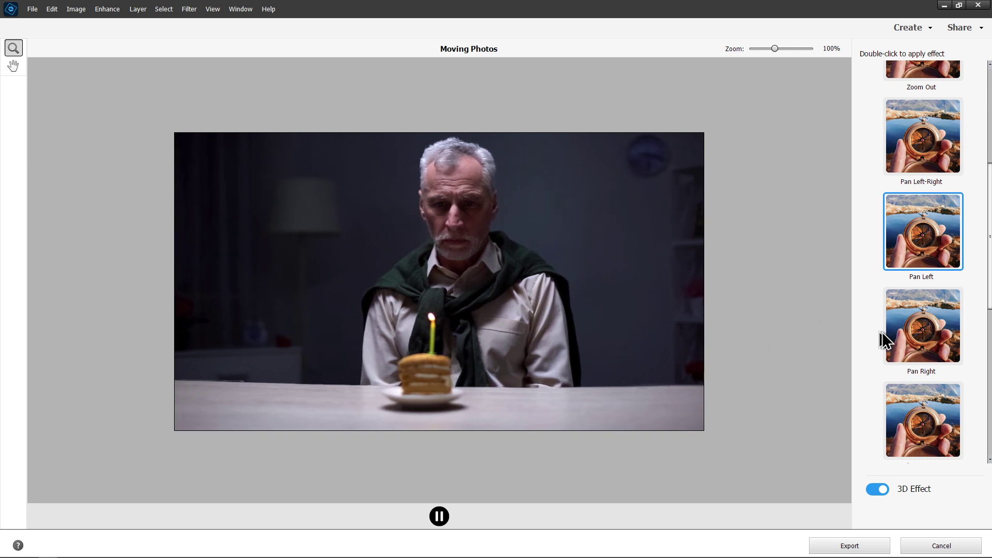
double_click(910, 342)
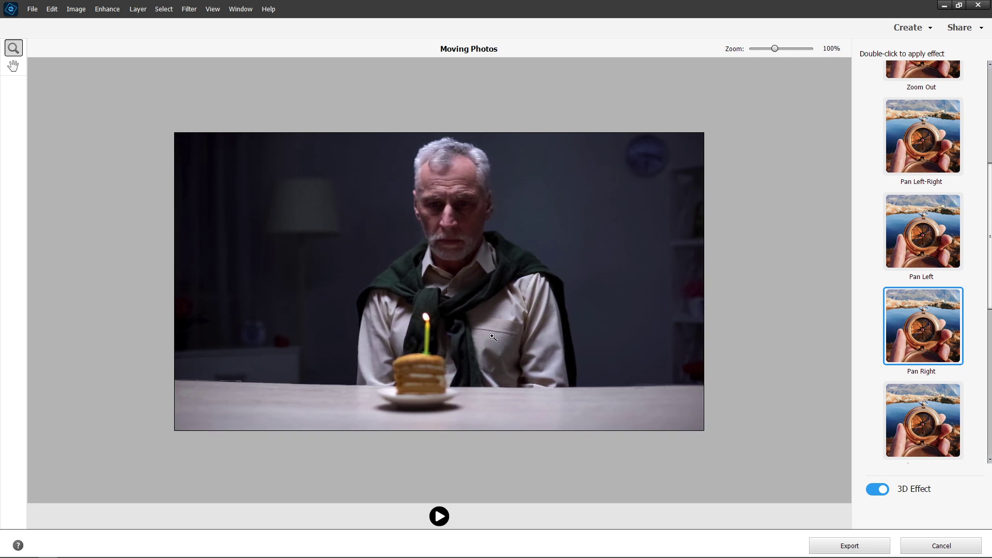
Apply the Tilt Up-Down motion to the cake photo and play its preview
scroll(867, 381, "down", 2)
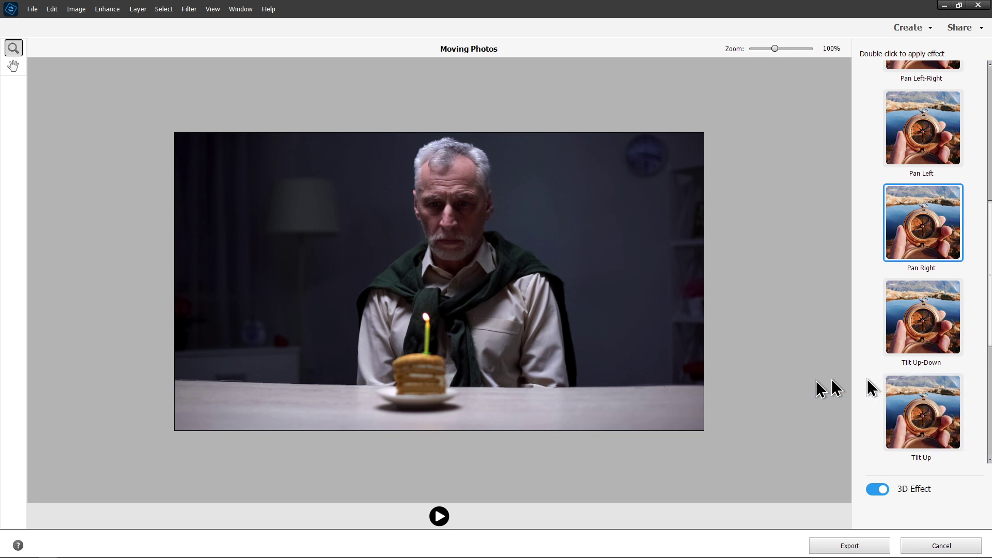
double_click(929, 339)
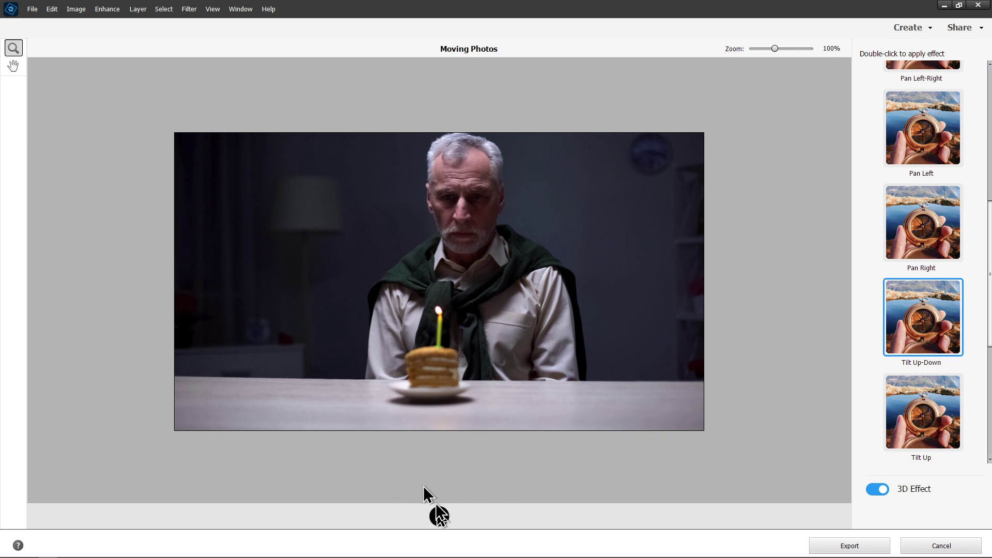
left_click(439, 516)
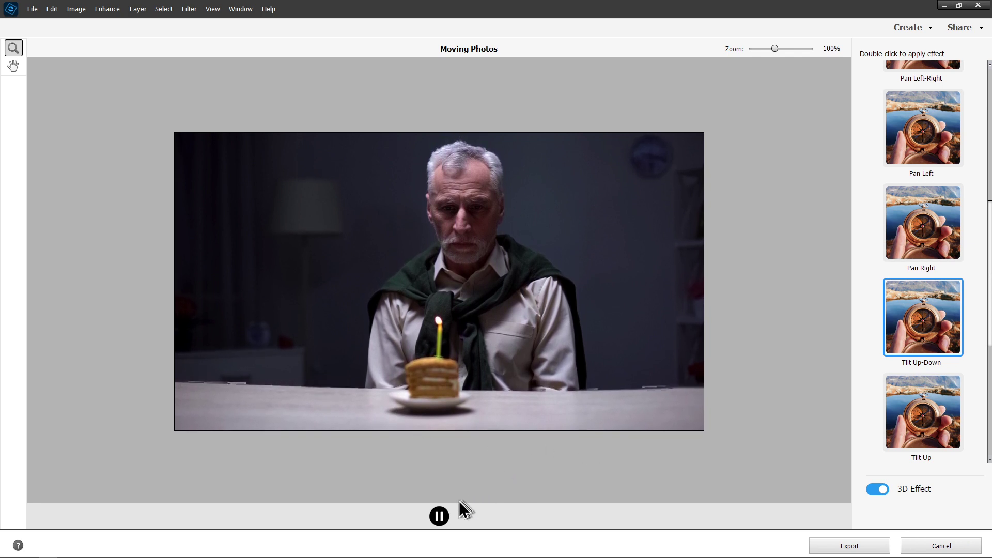
Switch 3D Effect off and replay the Tilt Up-Down preview flat
left_click(876, 490)
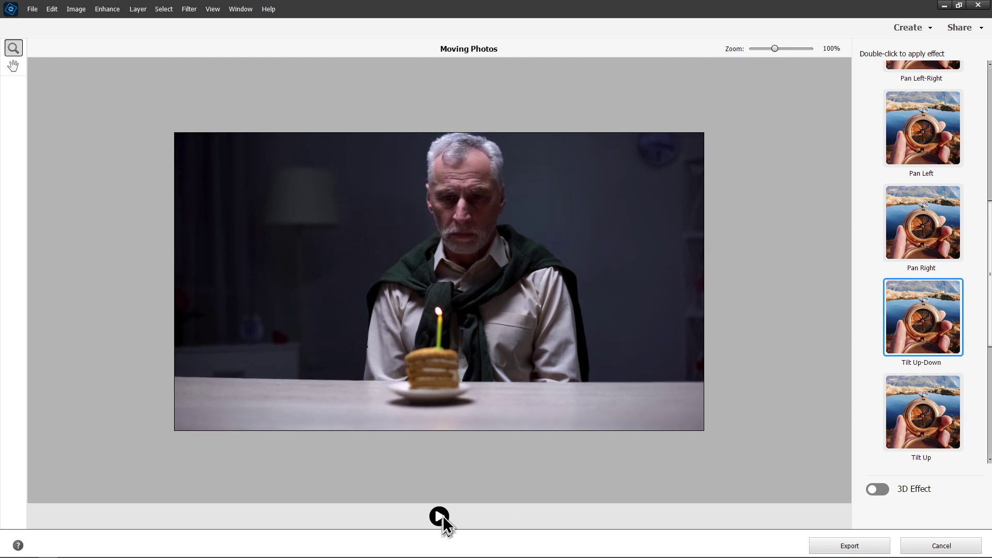
left_click(443, 519)
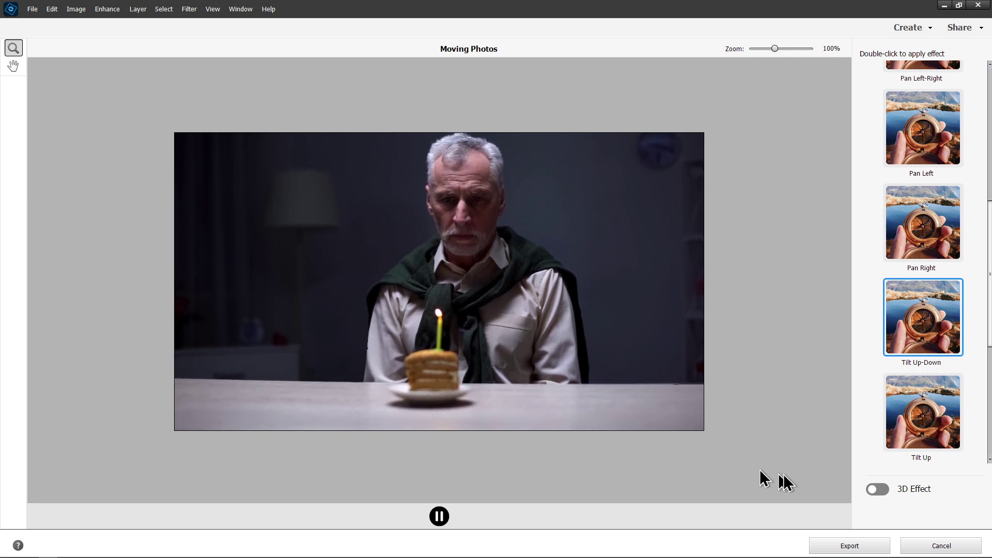
Discard the cake photo's motion unsaved and load basketball photo AdobeStock_164695246 into Moving Photos
left_click(935, 546)
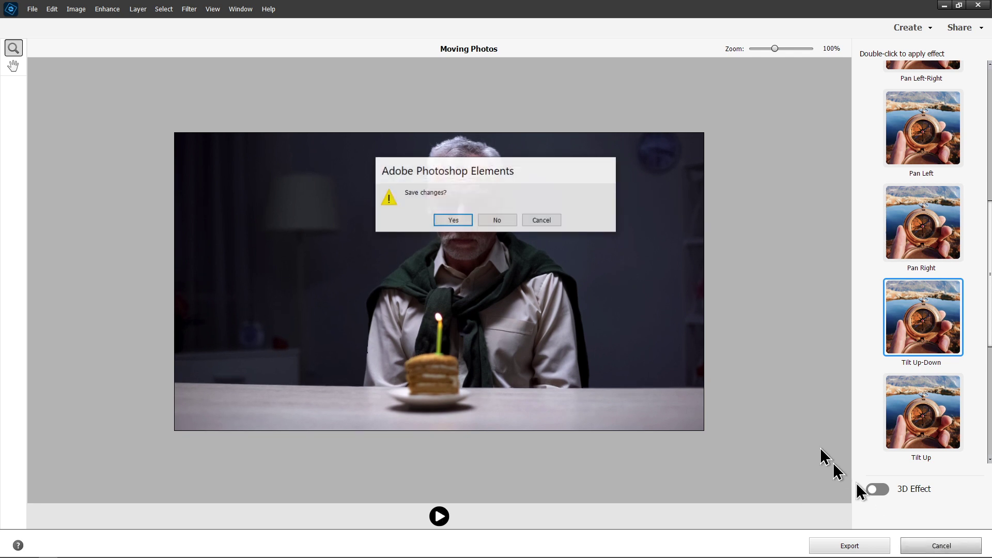
left_click(490, 225)
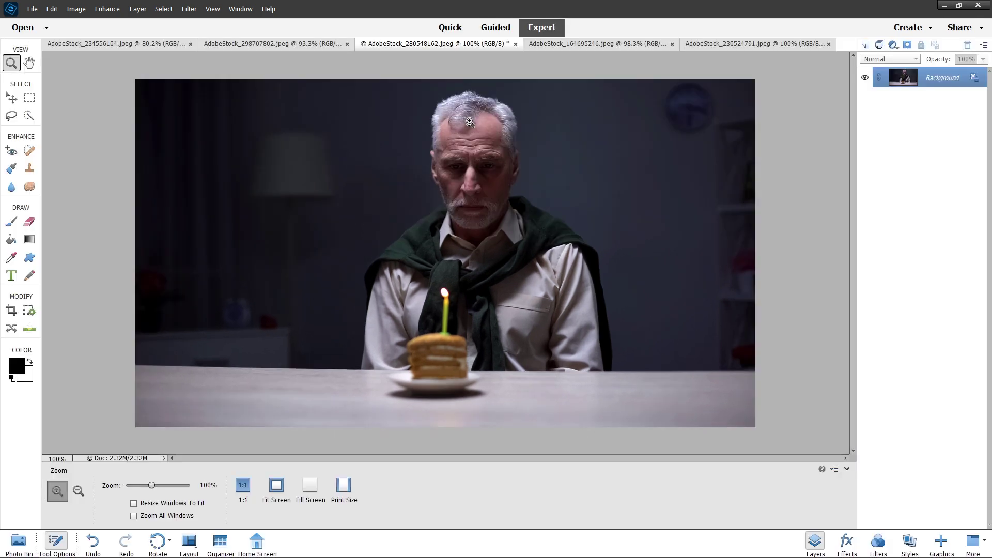
left_click(606, 45)
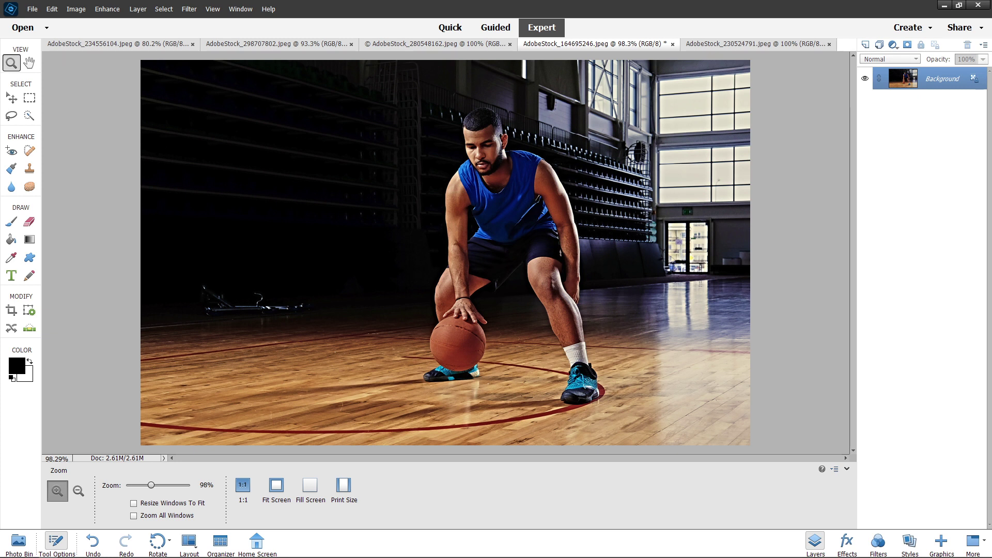
left_click(106, 10)
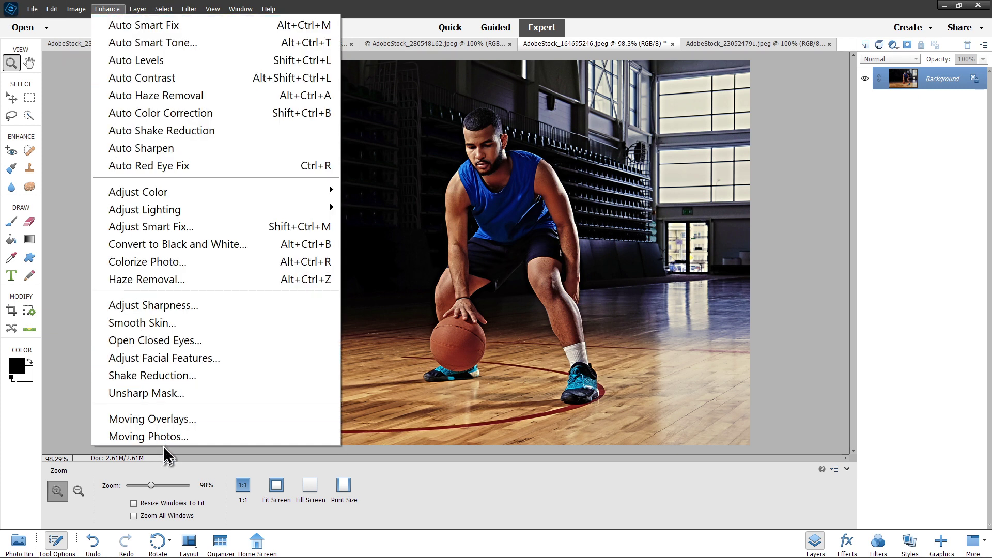
left_click(164, 438)
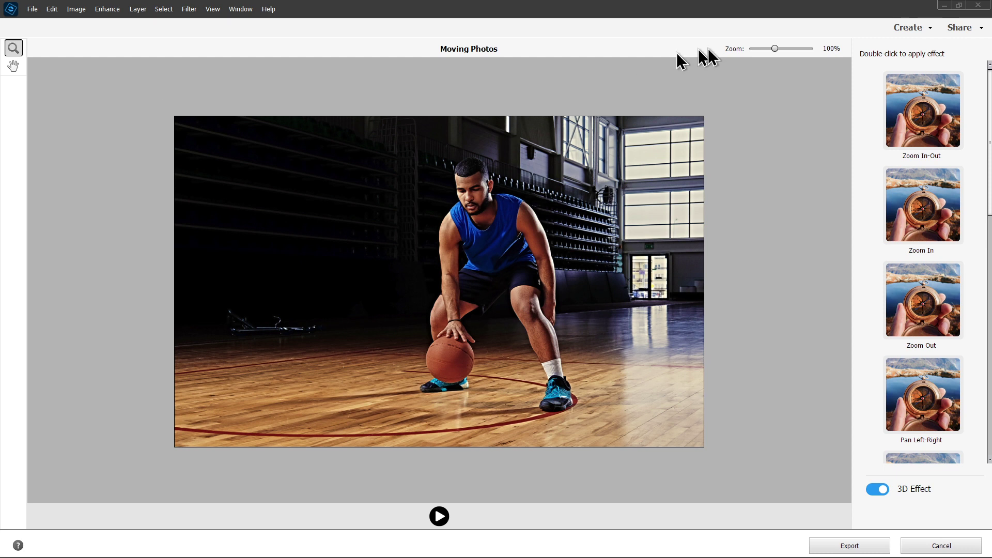
Play a Zoom In-Out preview of the basketball photo, discard it unsaved, and switch to AdobeStock_230524791
double_click(923, 110)
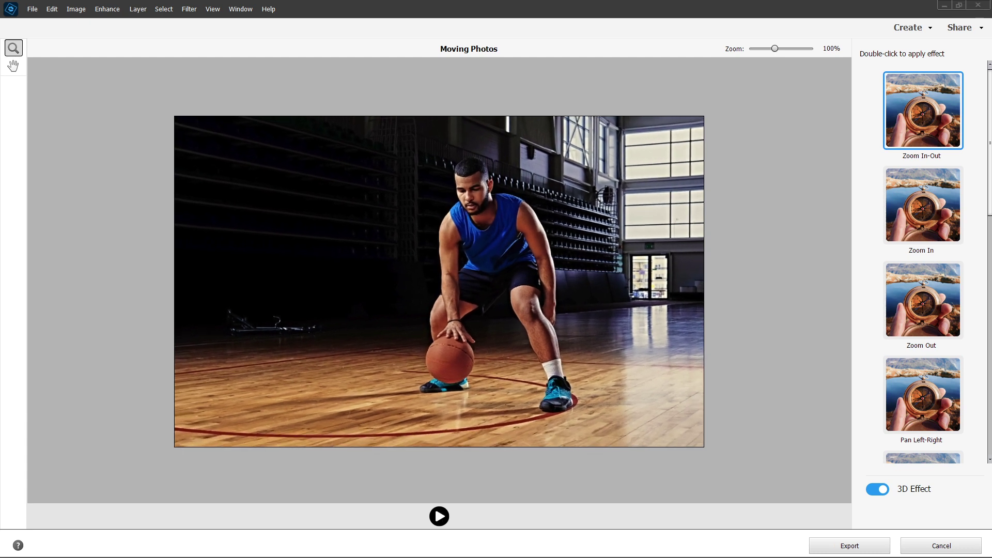
left_click(439, 516)
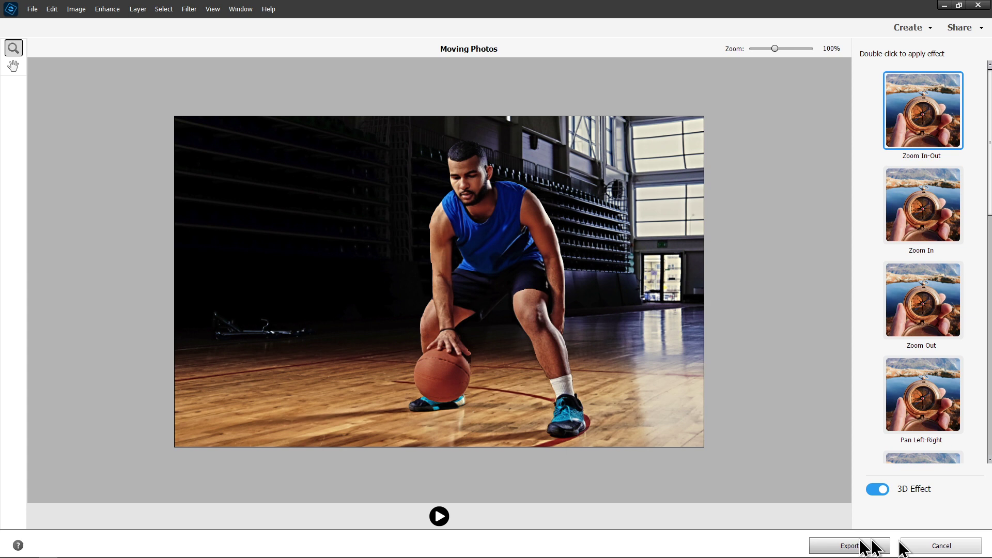
left_click(928, 549)
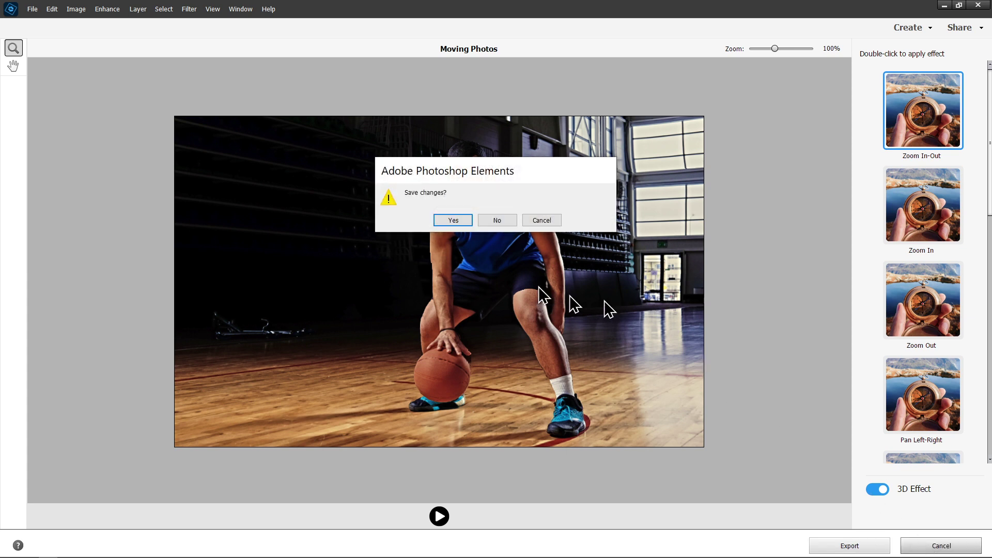
left_click(497, 221)
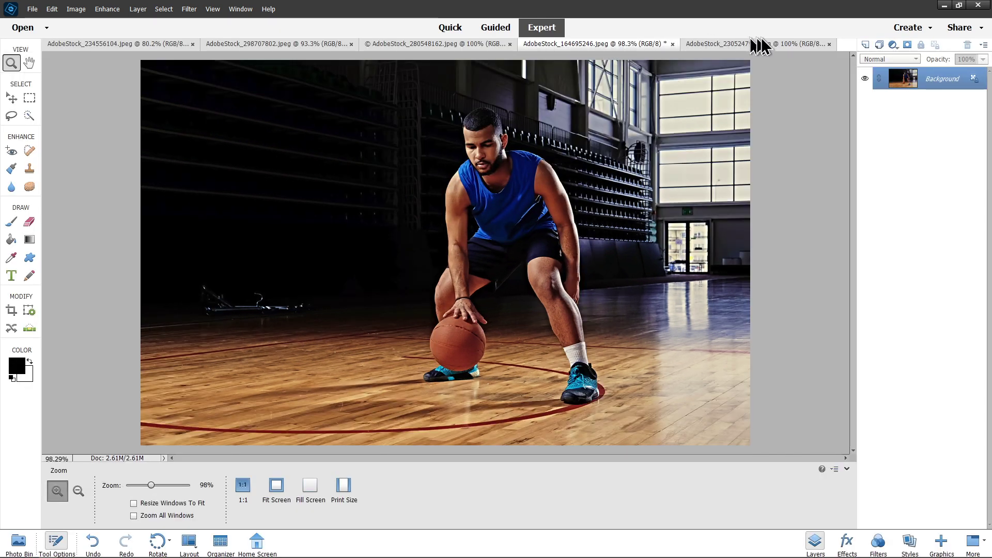
left_click(764, 44)
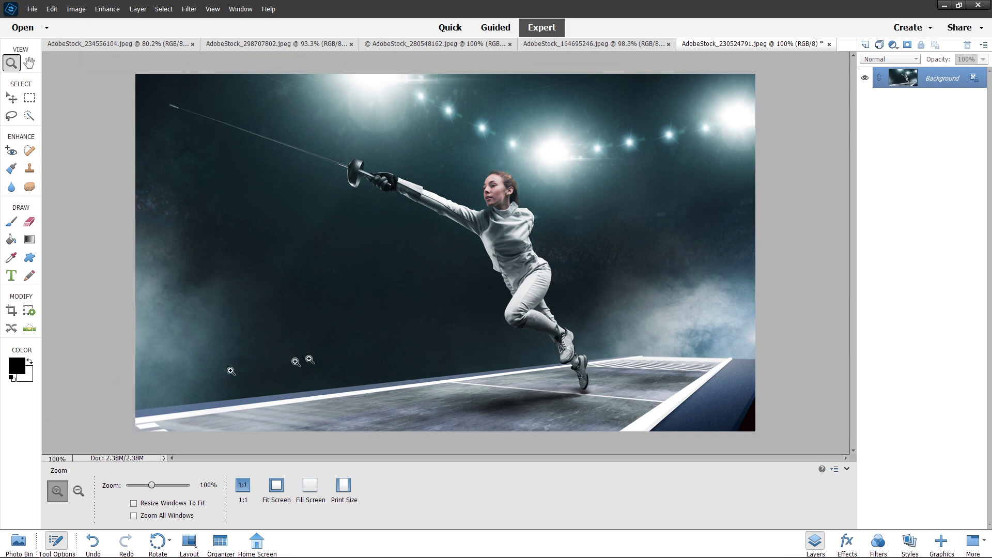
Load the fencer photo into the Moving Photos workspace from the Enhance menu
left_click(107, 9)
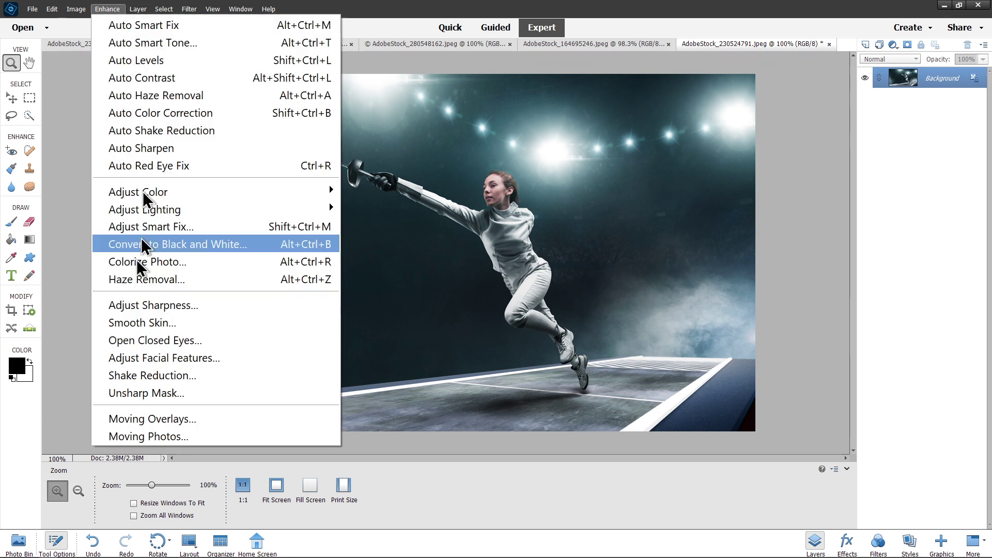
left_click(150, 436)
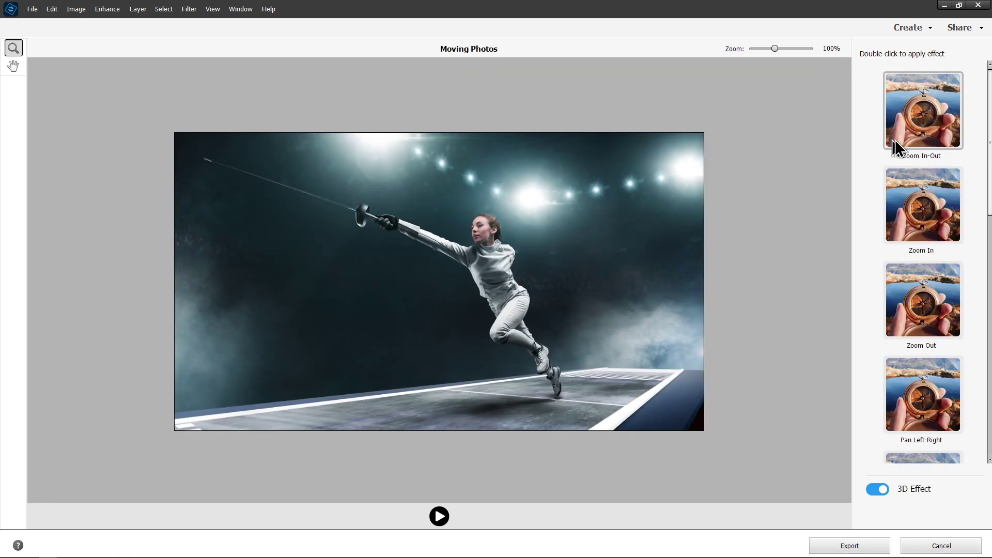
Apply the Zoom In-Out preset to the fencer photo and play its 3D motion preview
double_click(920, 131)
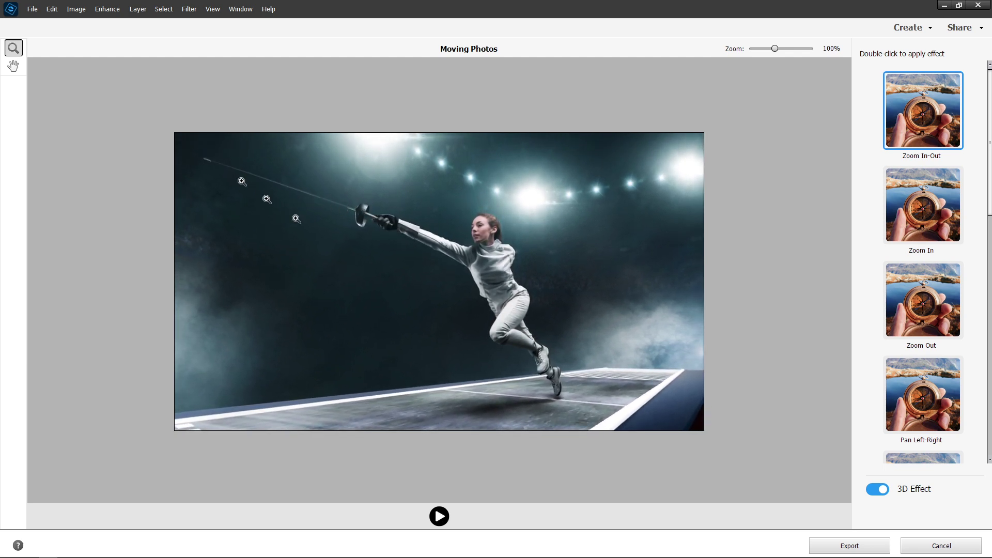
left_click(440, 518)
Pause the fencer photo's Zoom In-Out preview playback
left_click(439, 516)
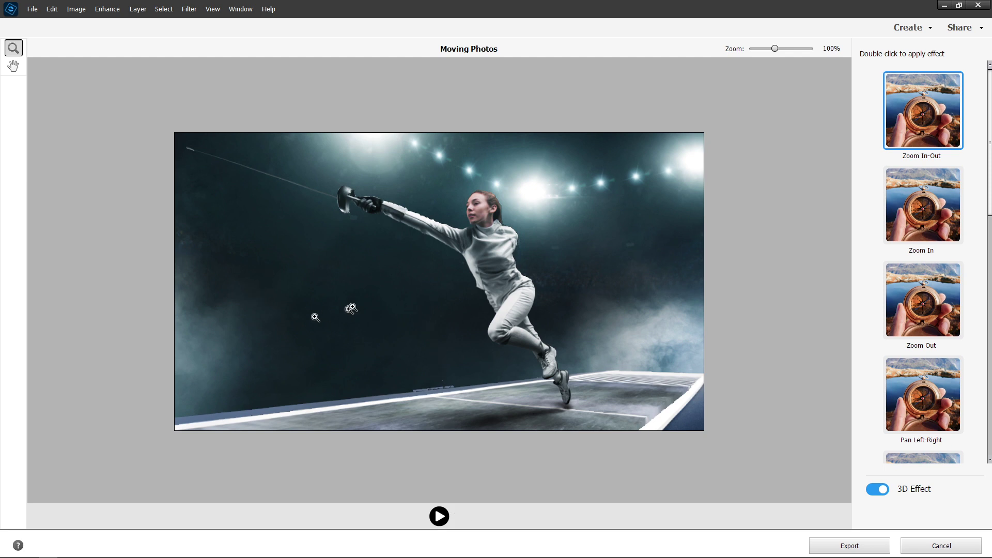